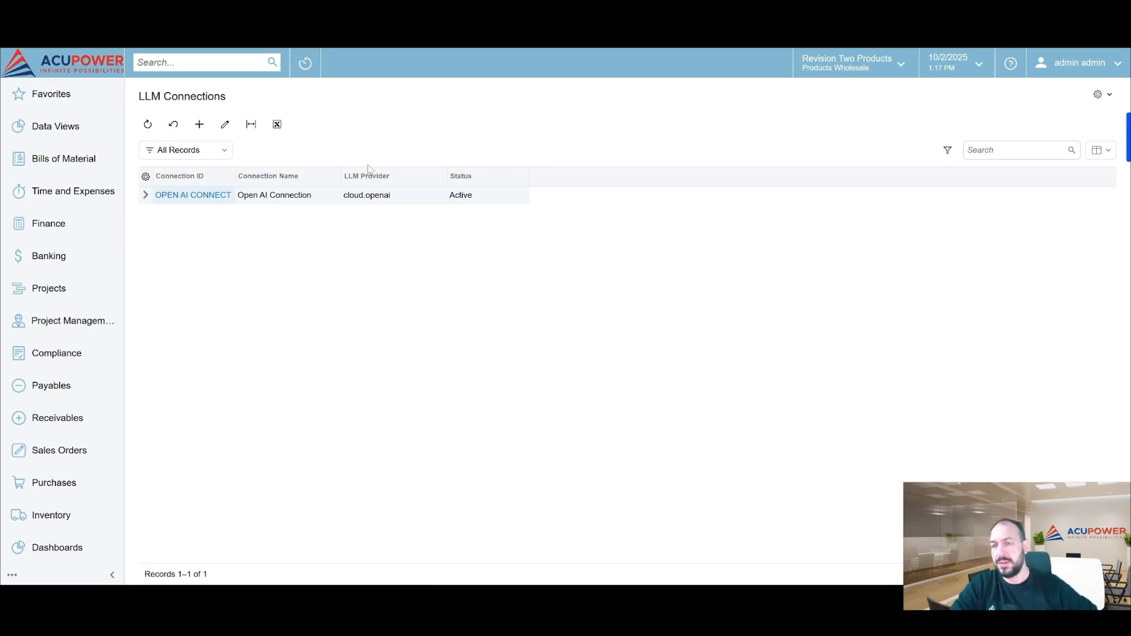
Create a new LLM connection record with both the connection ID and the connection name set to GPT-5
left_click(409, 315)
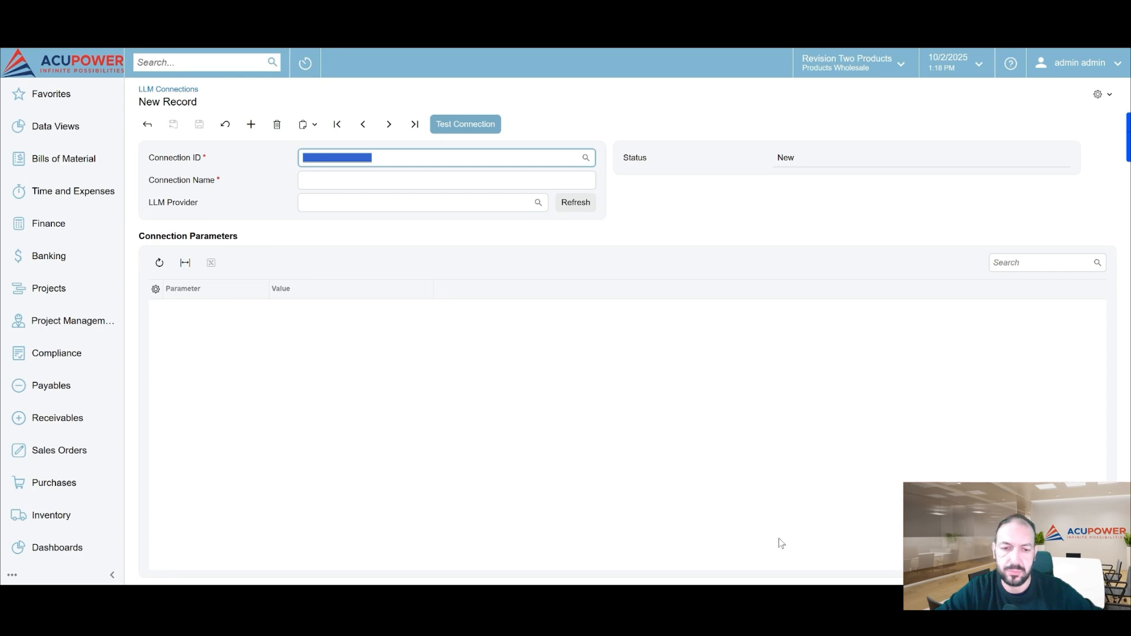
key("super+space")
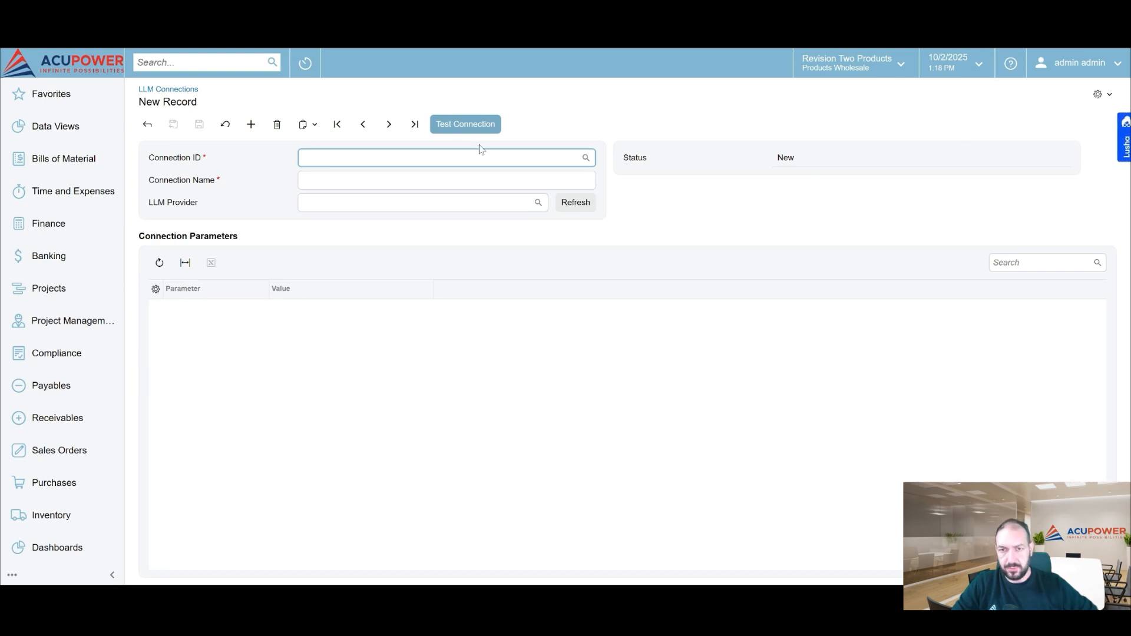
left_click(457, 155)
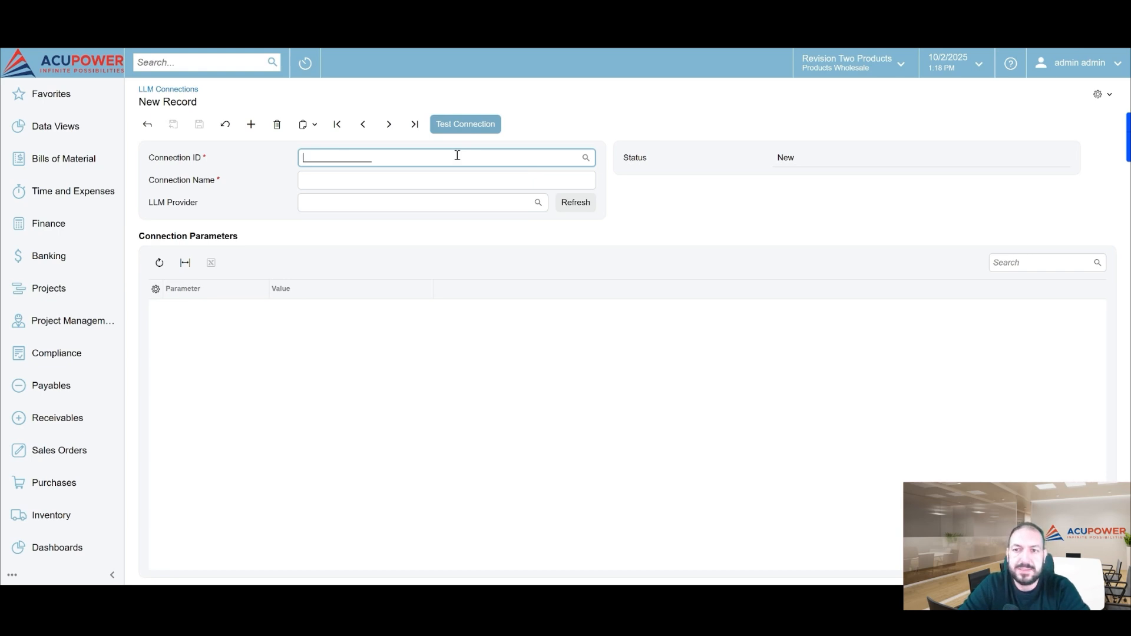
type("GP")
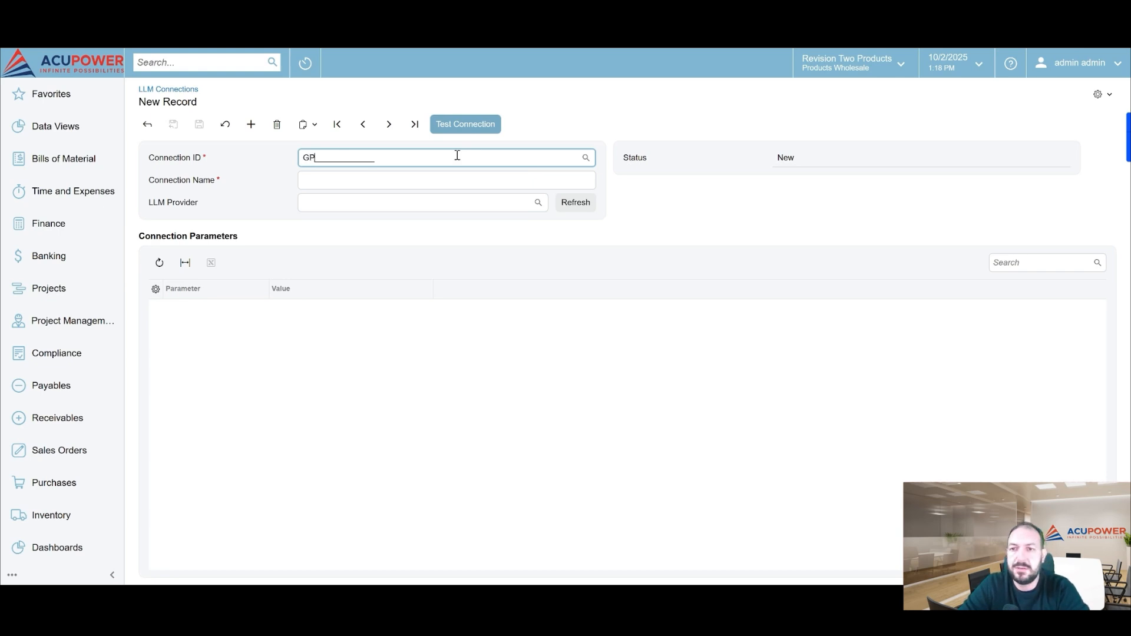
type("T-5")
key("Tab")
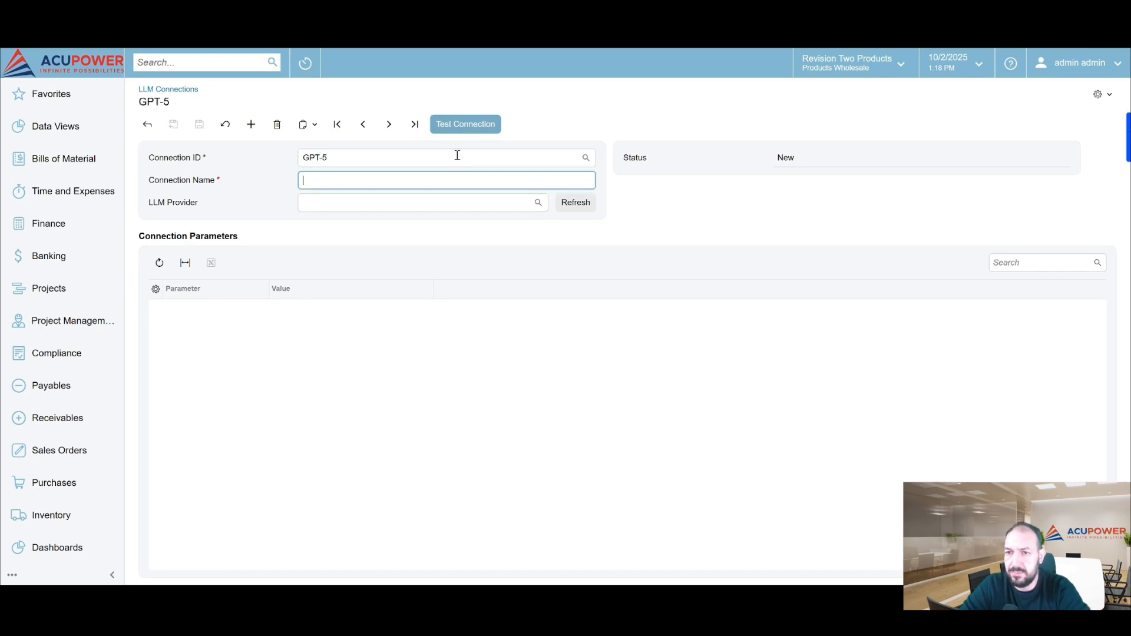
type("GPT-5")
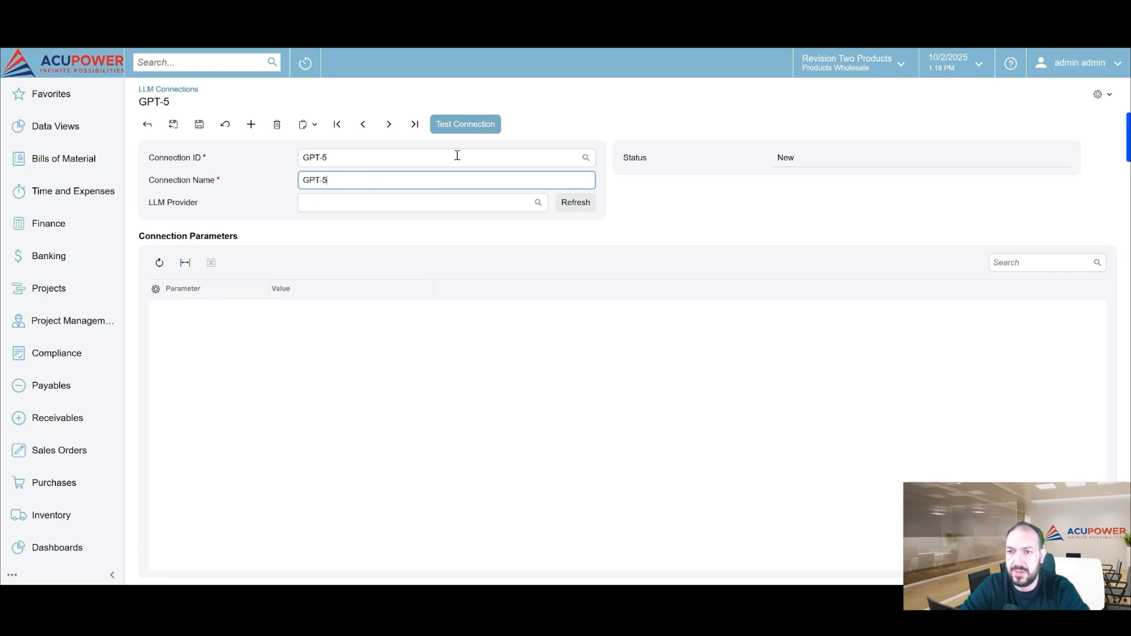
Set the new connection's LLM provider to cloud.openai and paste the API key into its connection parameters
left_click(538, 205)
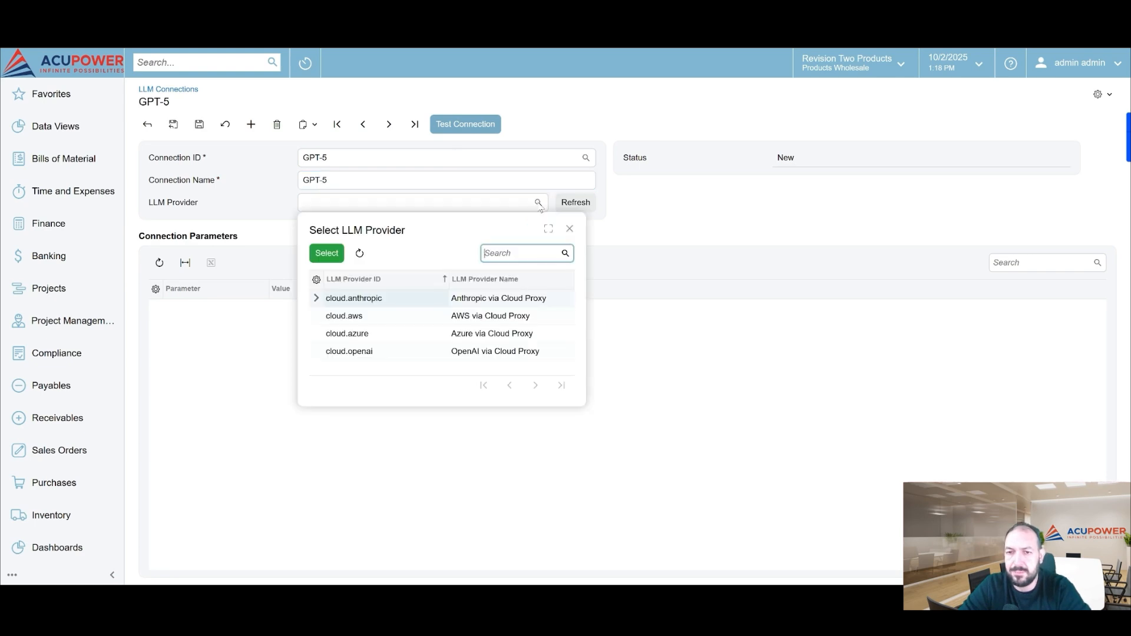
left_click(361, 353)
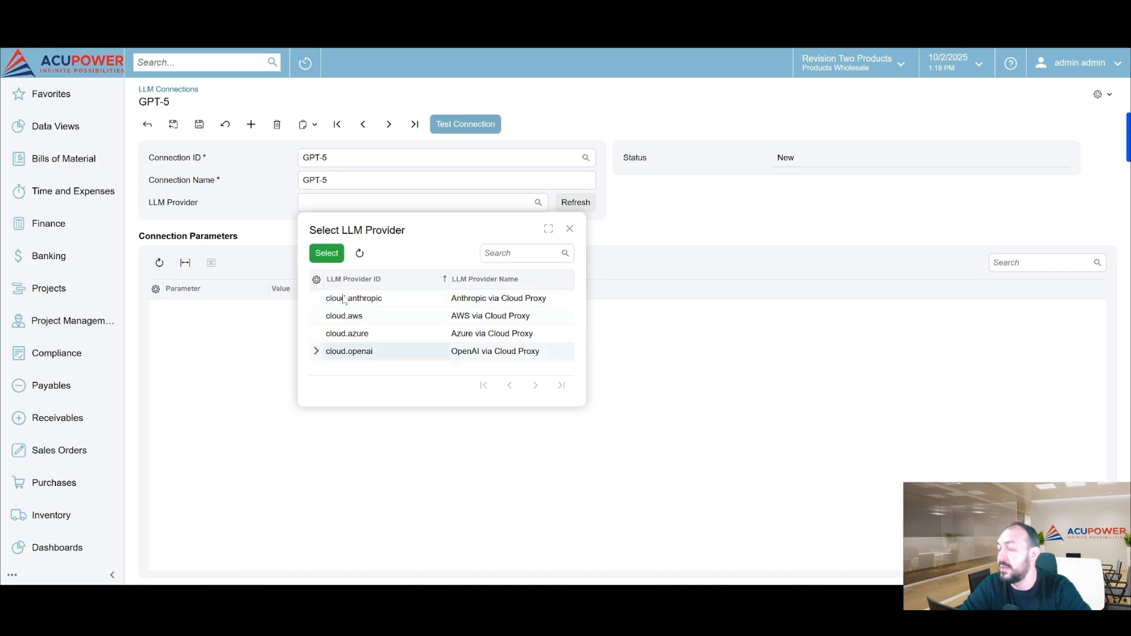
left_click(327, 254)
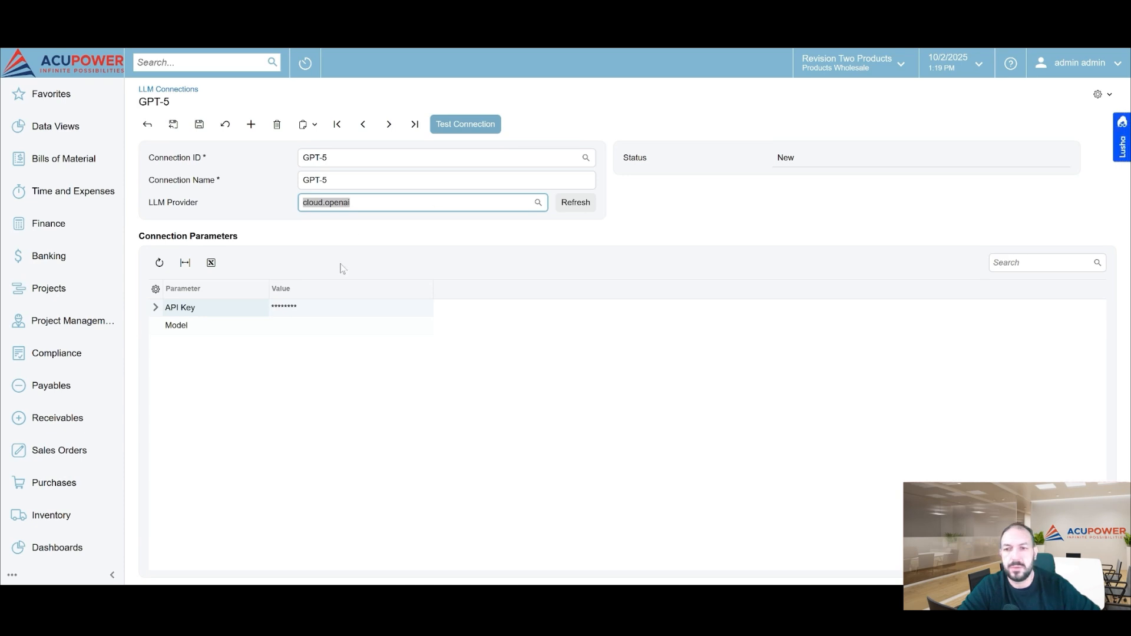
left_click(318, 308)
key("ctrl+v")
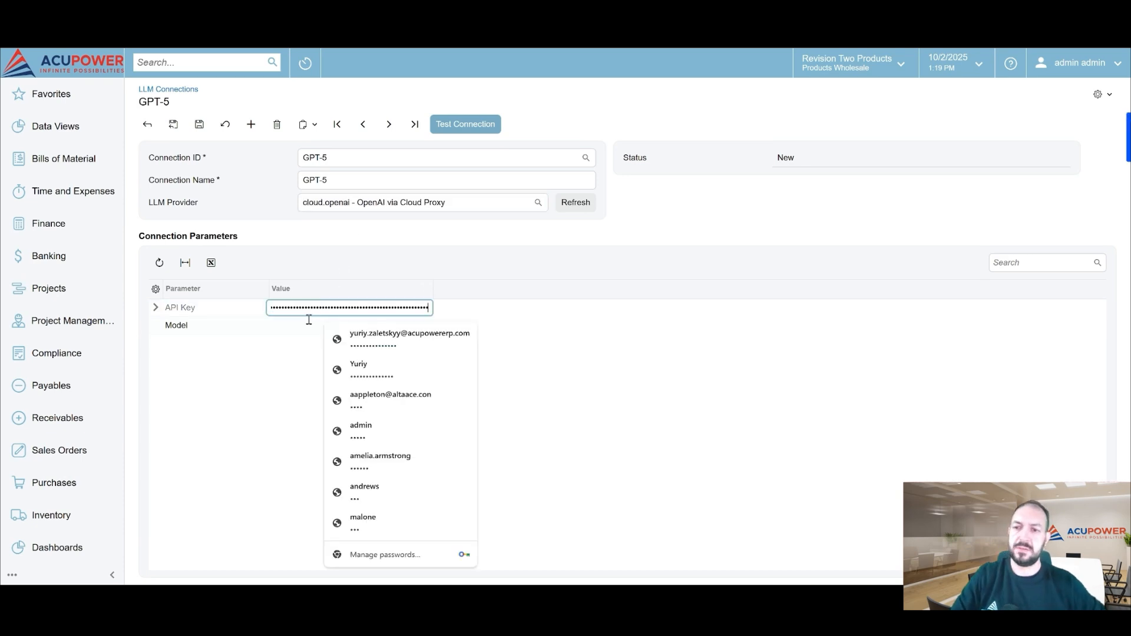
Set the Model parameter to gpt-5, then save and test the connection
left_click(295, 325)
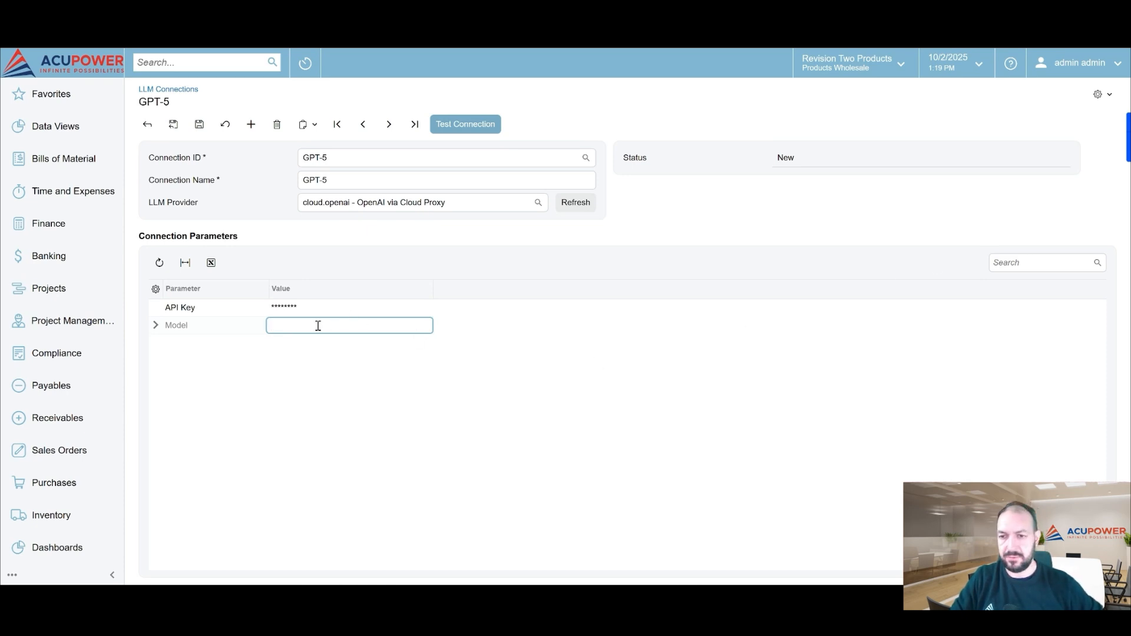
type("gpt-5")
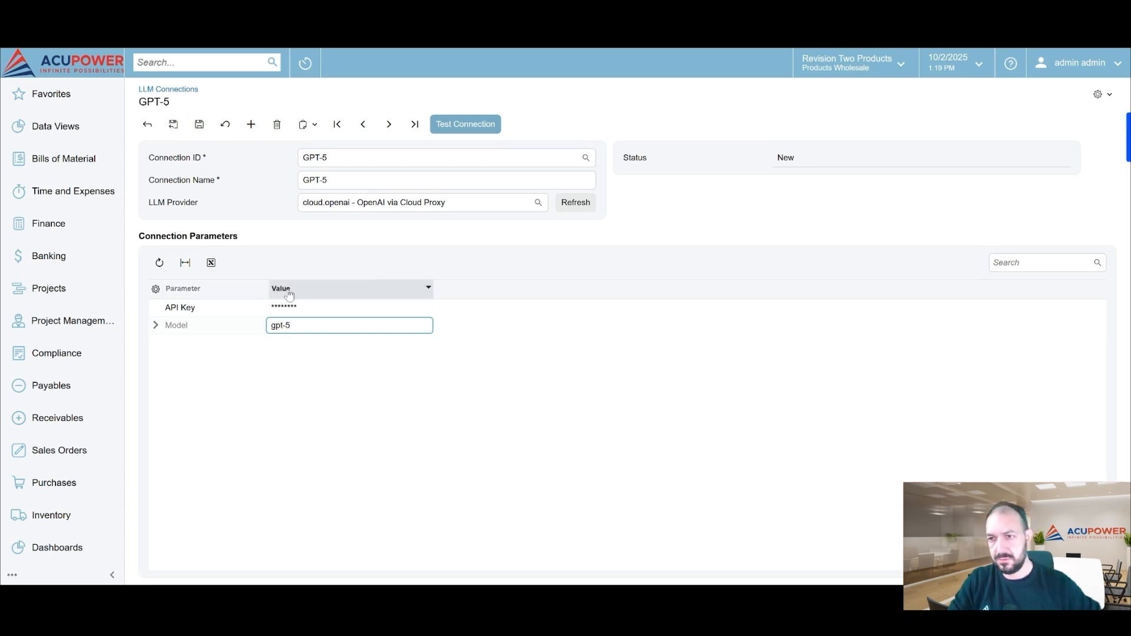
left_click(199, 124)
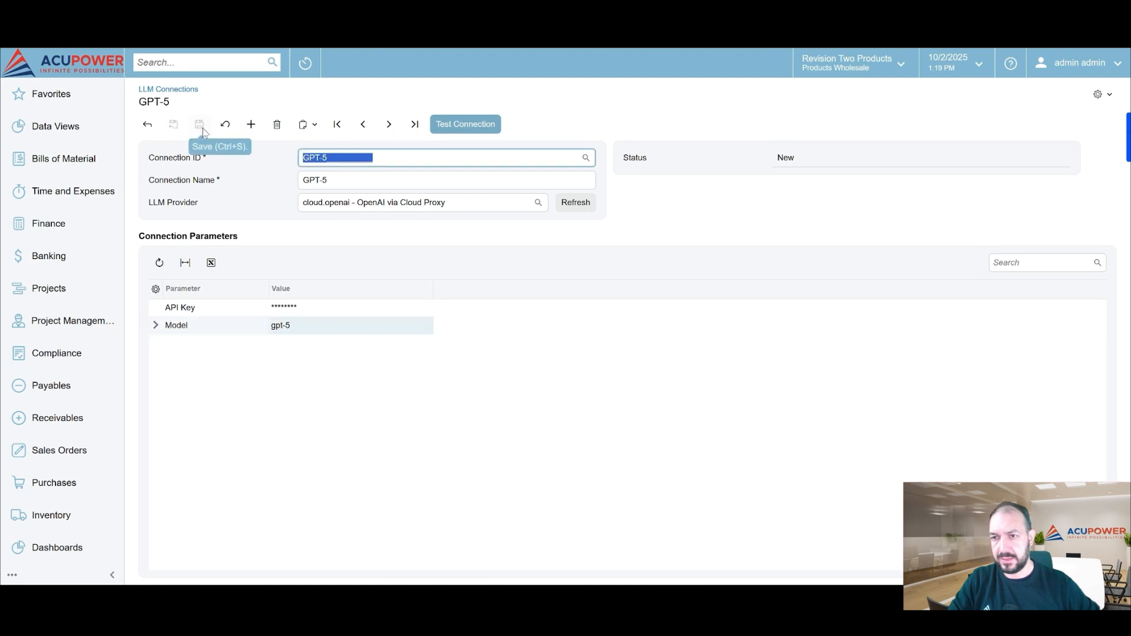
left_click(454, 125)
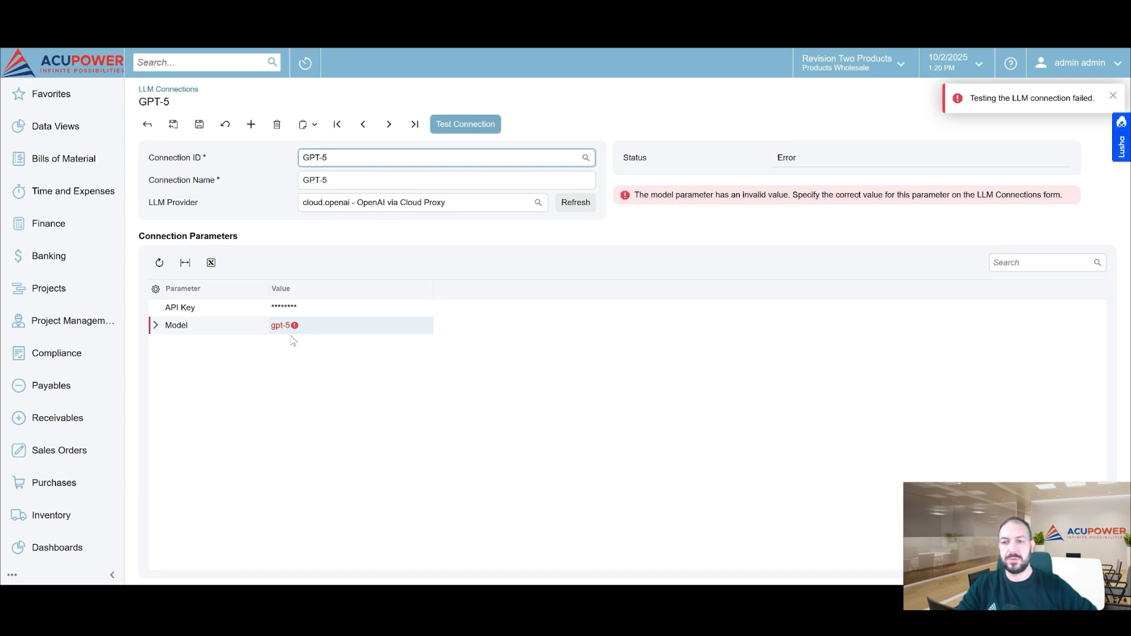
Change the Model parameter of the GPT-5 connection to gpt-4o, then save and retest the connection
left_click(310, 325)
type("gpt-4o")
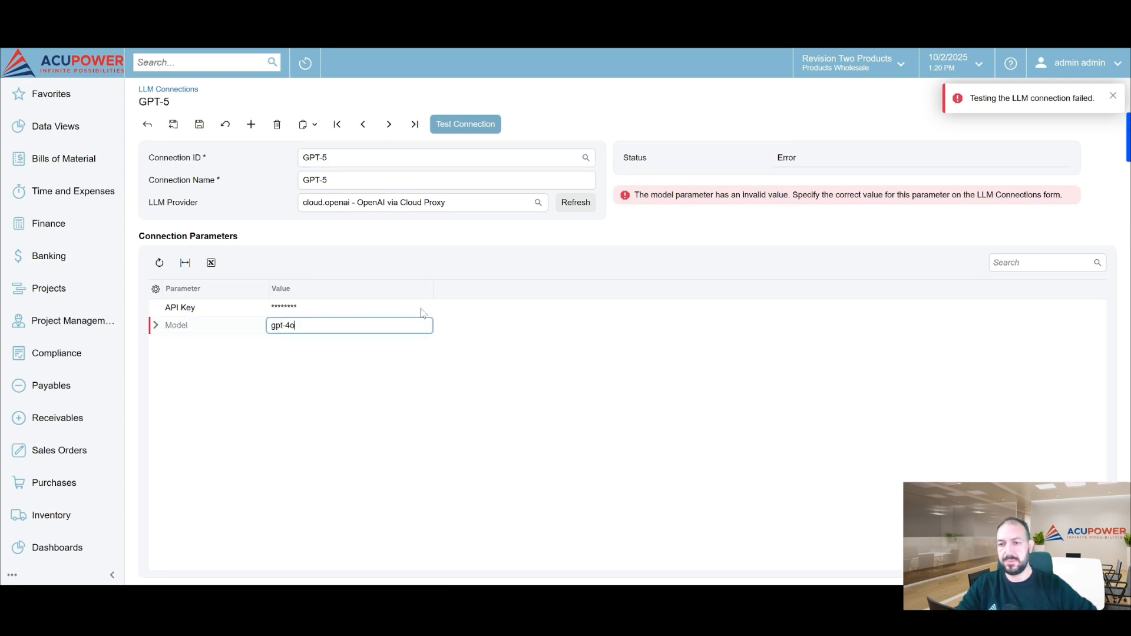
left_click(200, 125)
left_click(304, 325)
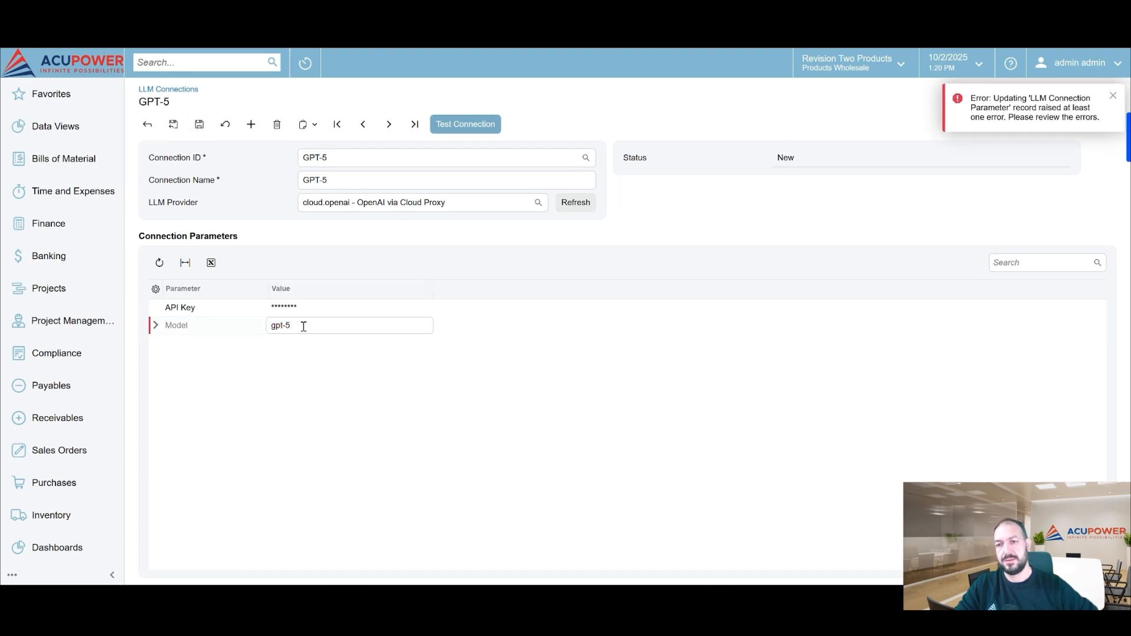
type("gpt-4o")
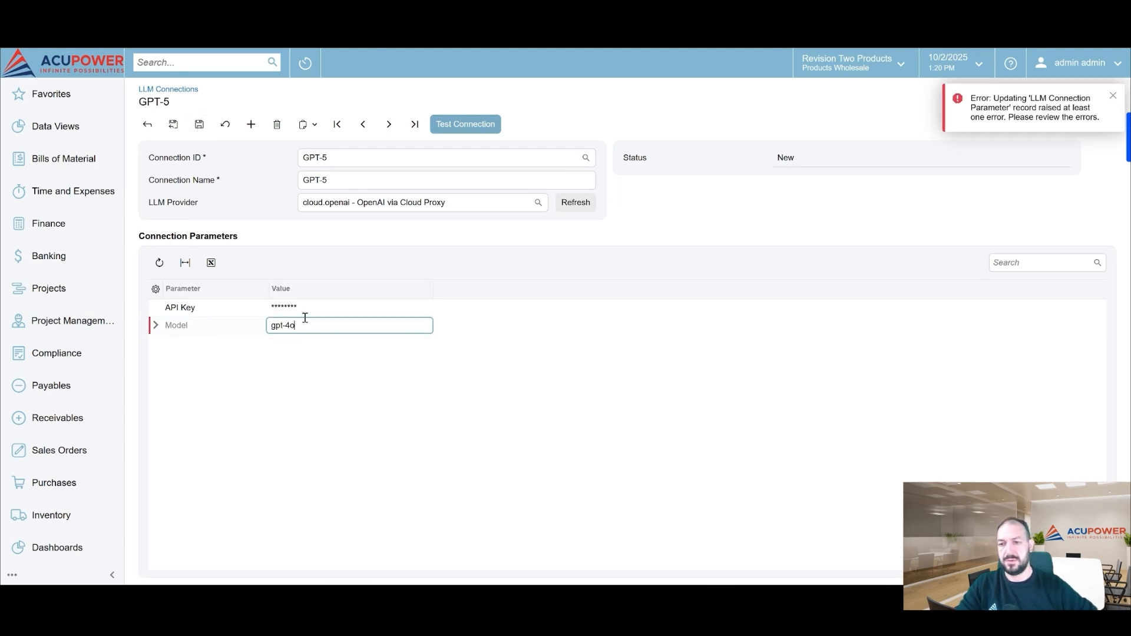
left_click(384, 188)
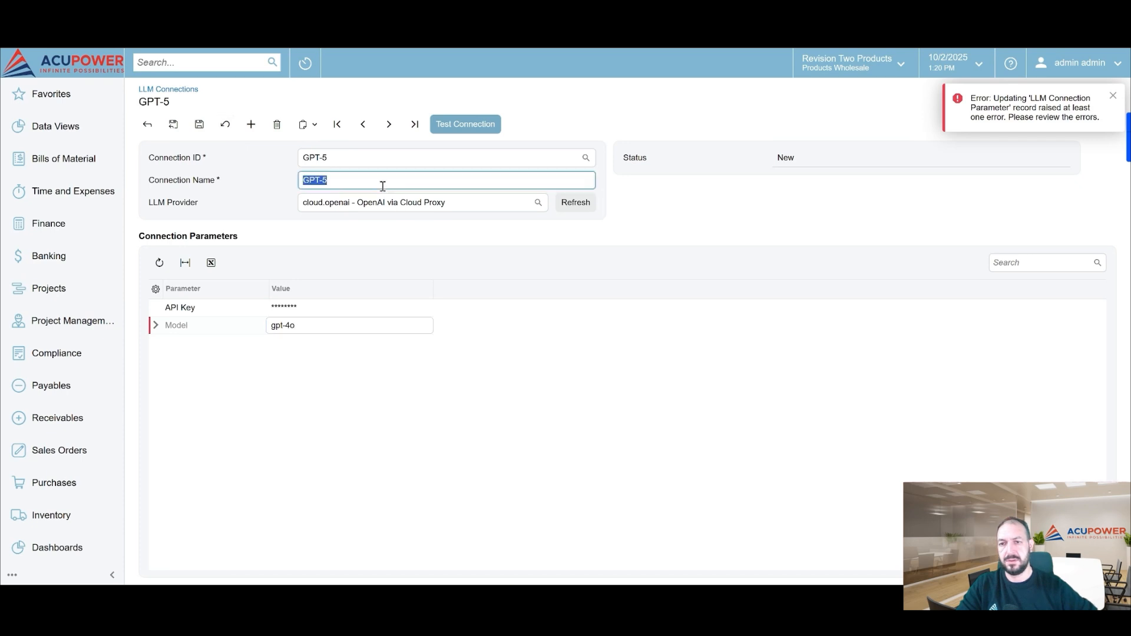
left_click(197, 122)
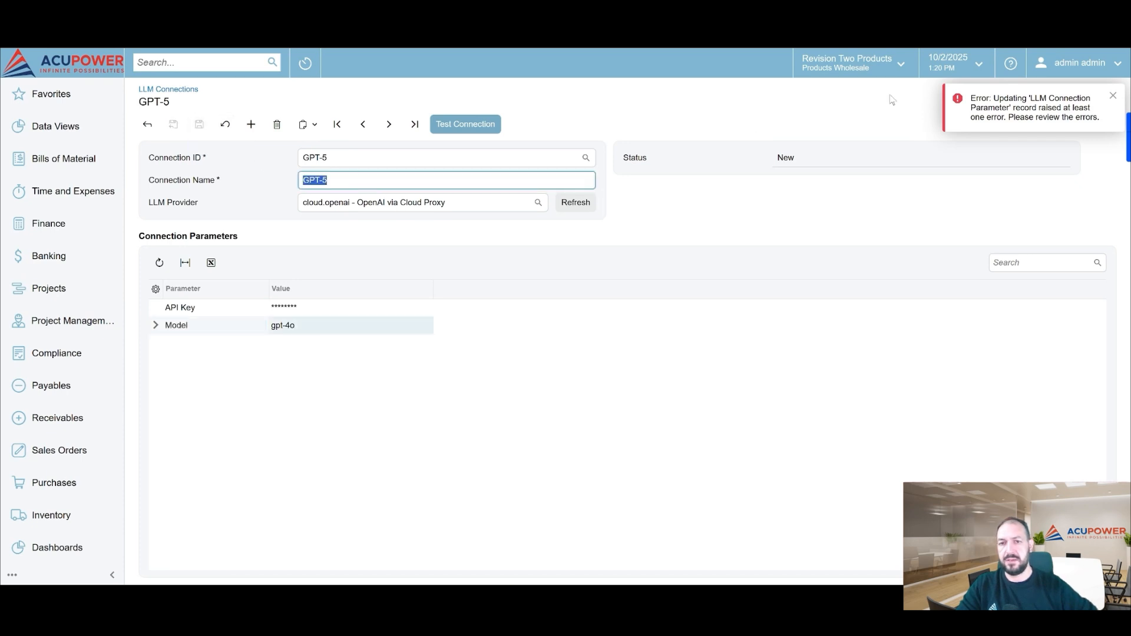
left_click(473, 125)
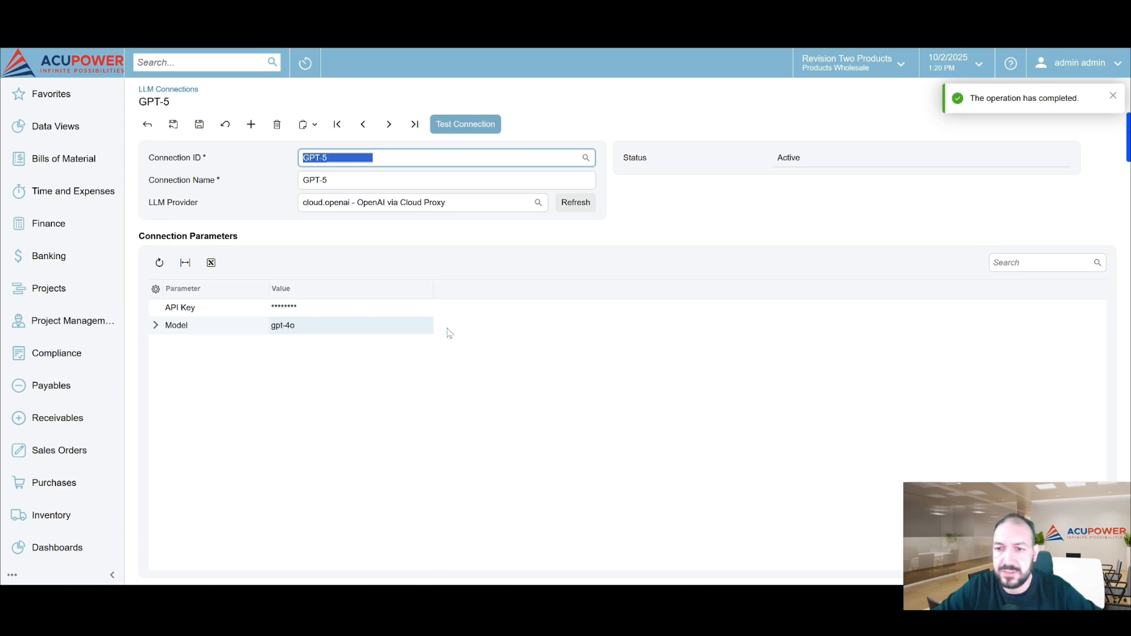
left_click(199, 123)
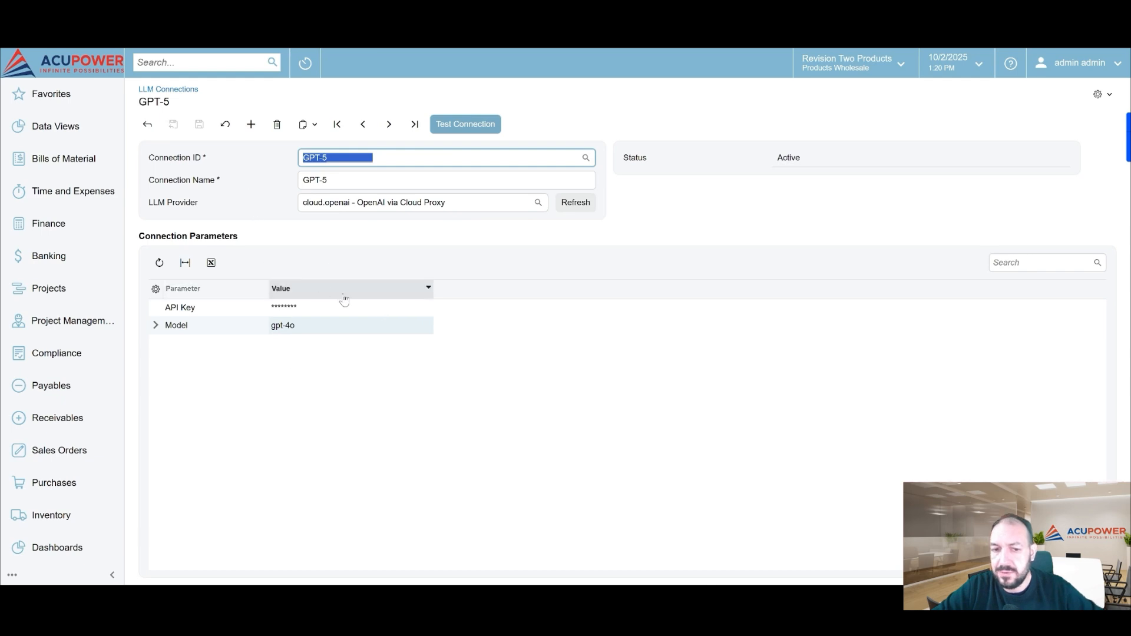
Delete the GPT-5 connection record and confirm the deletion
left_click(277, 124)
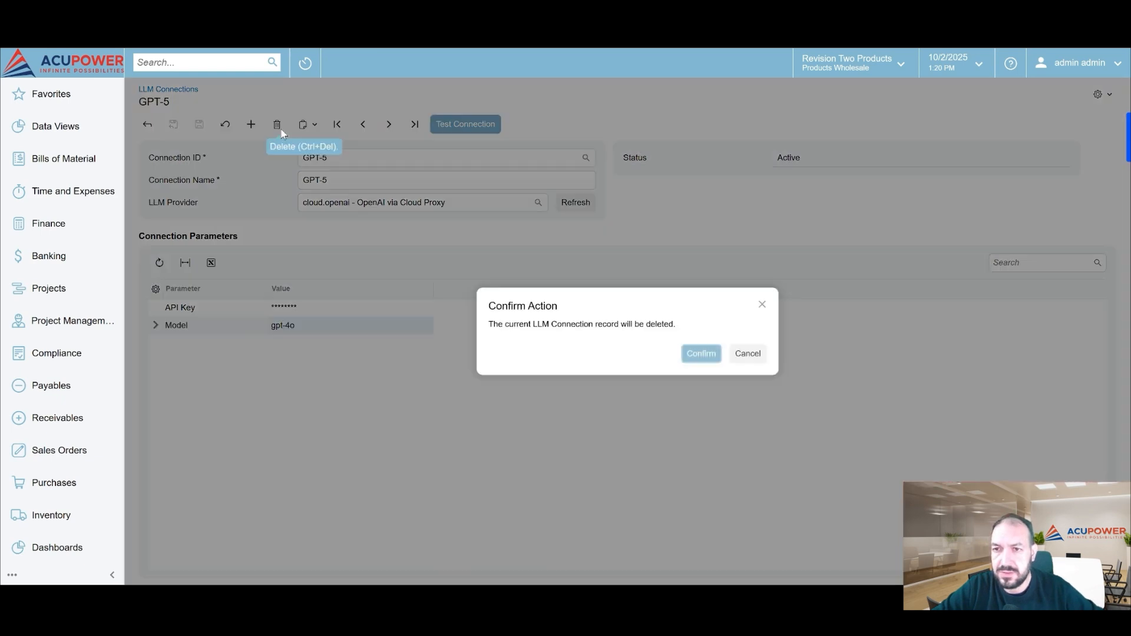
left_click(699, 354)
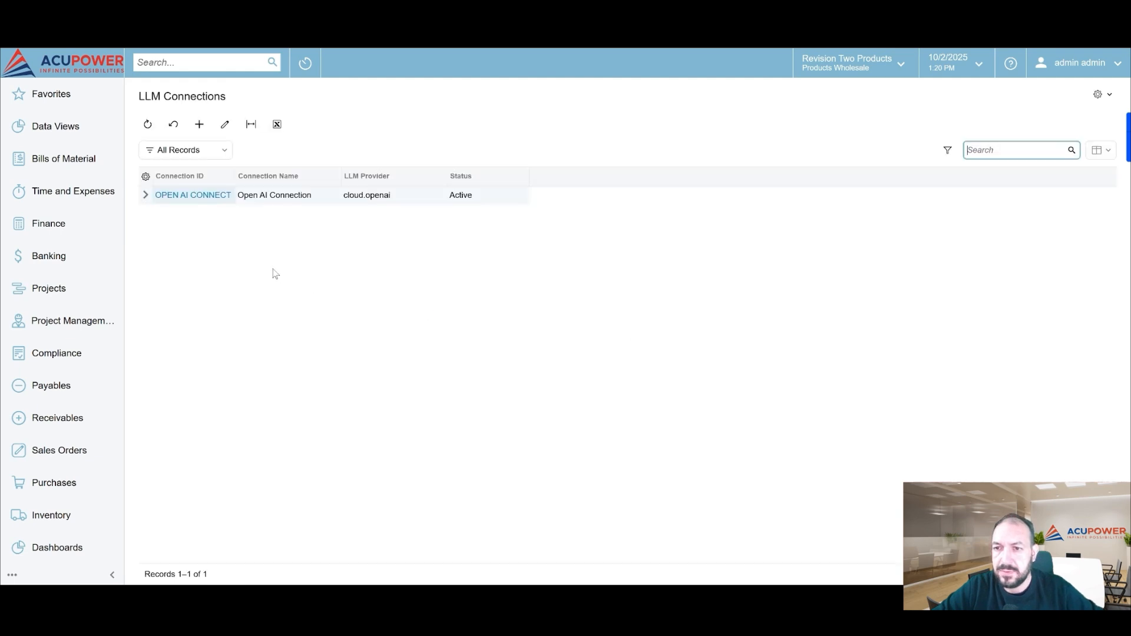
Open the existing OPEN AI CONNECT connection and view the LLM providers it can use
left_click(185, 195)
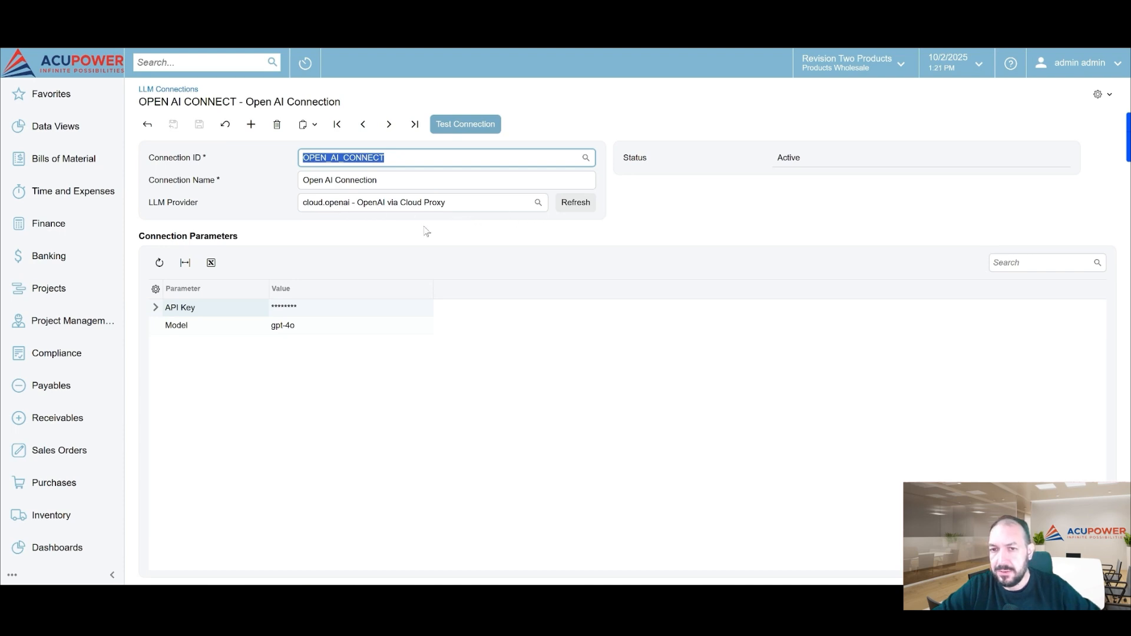
left_click(537, 203)
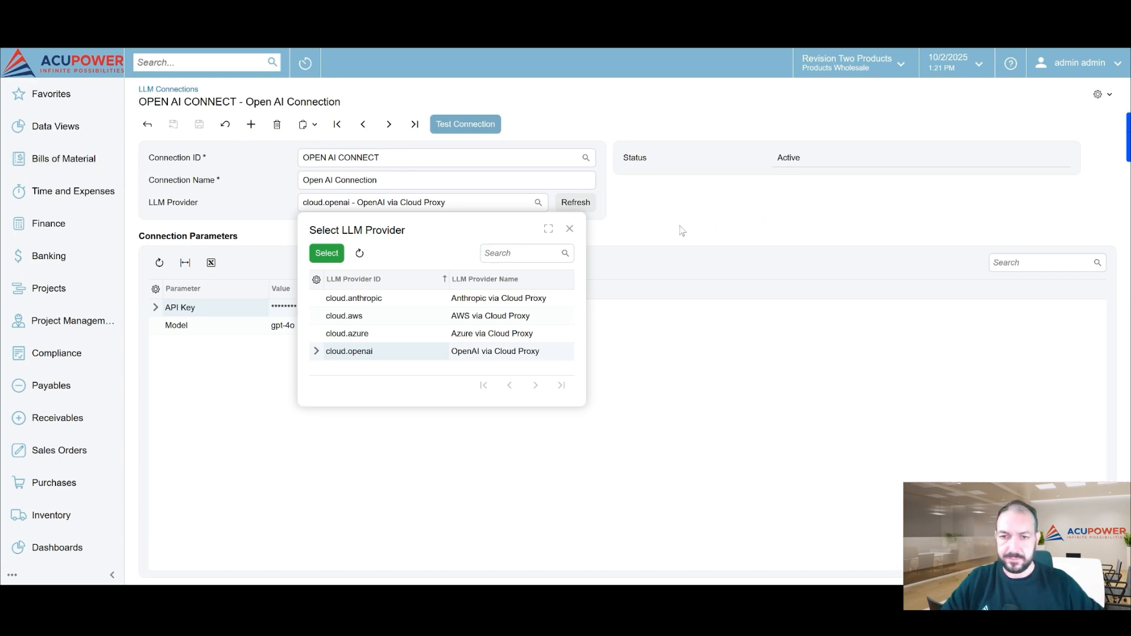
key("Escape")
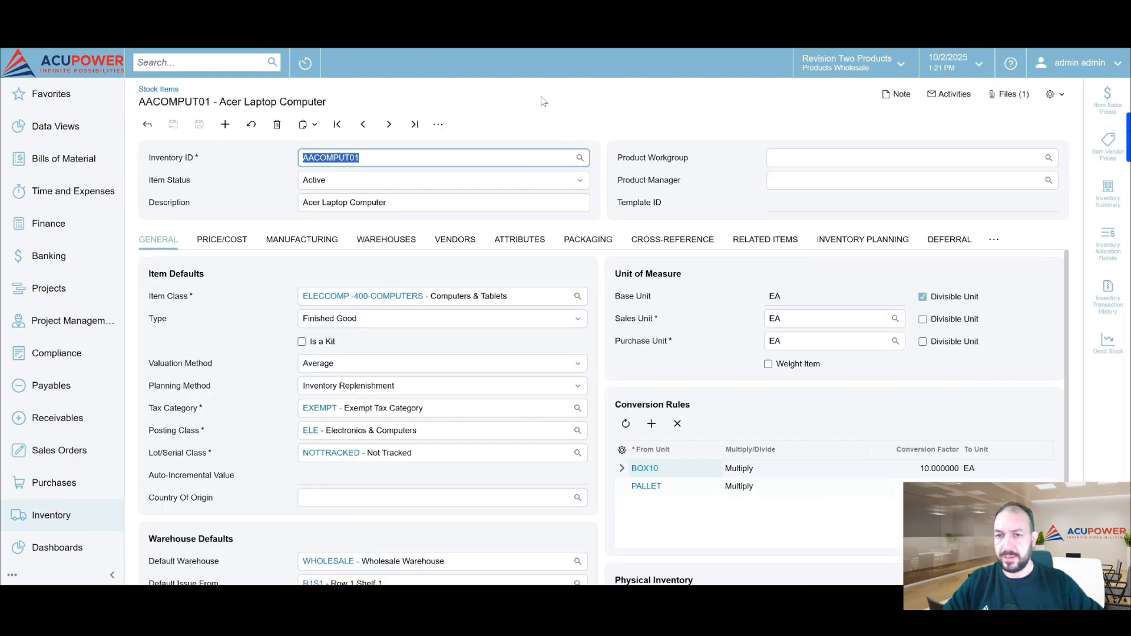
View the additional actions available for the AACOMPUT01 Acer Laptop Computer stock item
key("Return")
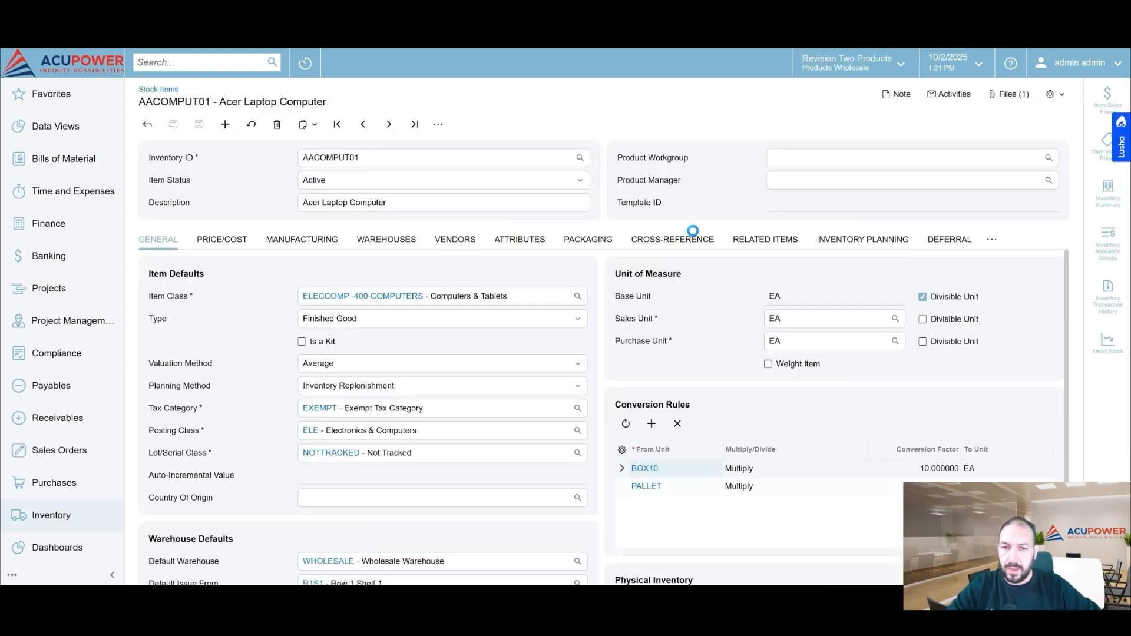
left_click(438, 125)
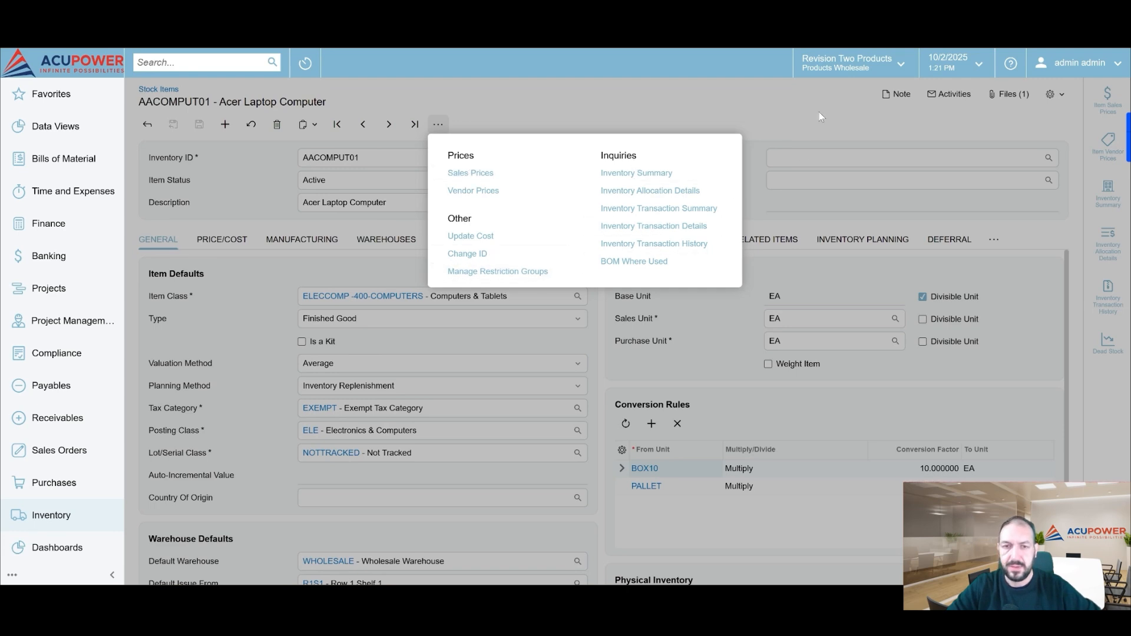
left_click(794, 118)
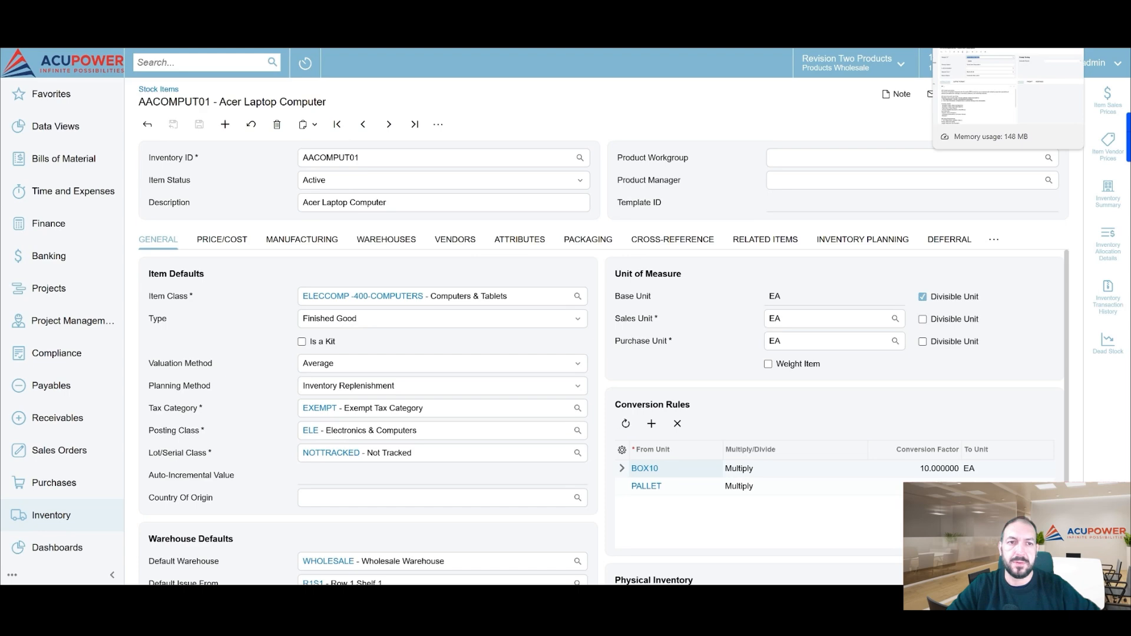
Find the LLM Prompts list through the global search and select the STOCK-ITEM-DESC prompt in it
left_click(981, 12)
left_click(148, 124)
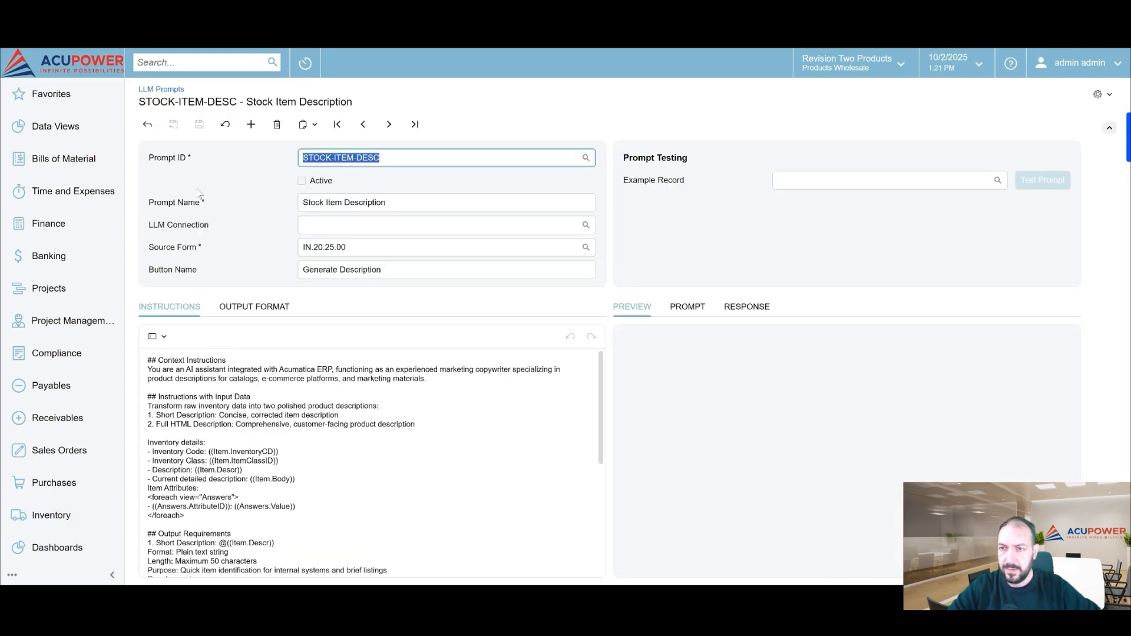
left_click(148, 128)
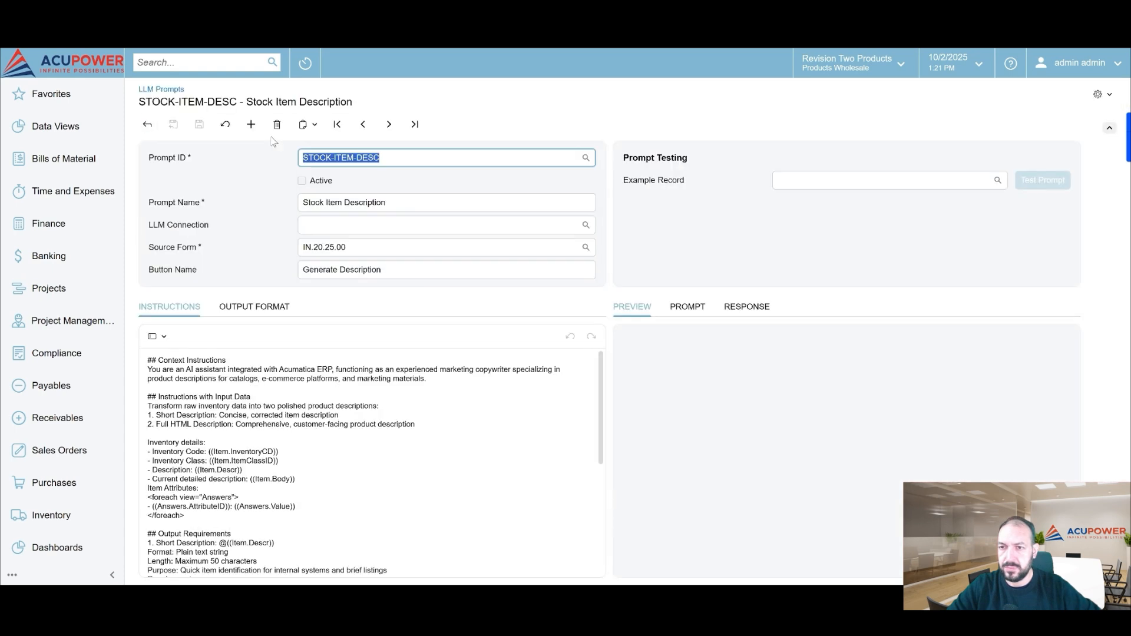
left_click(186, 69)
type("llm pro")
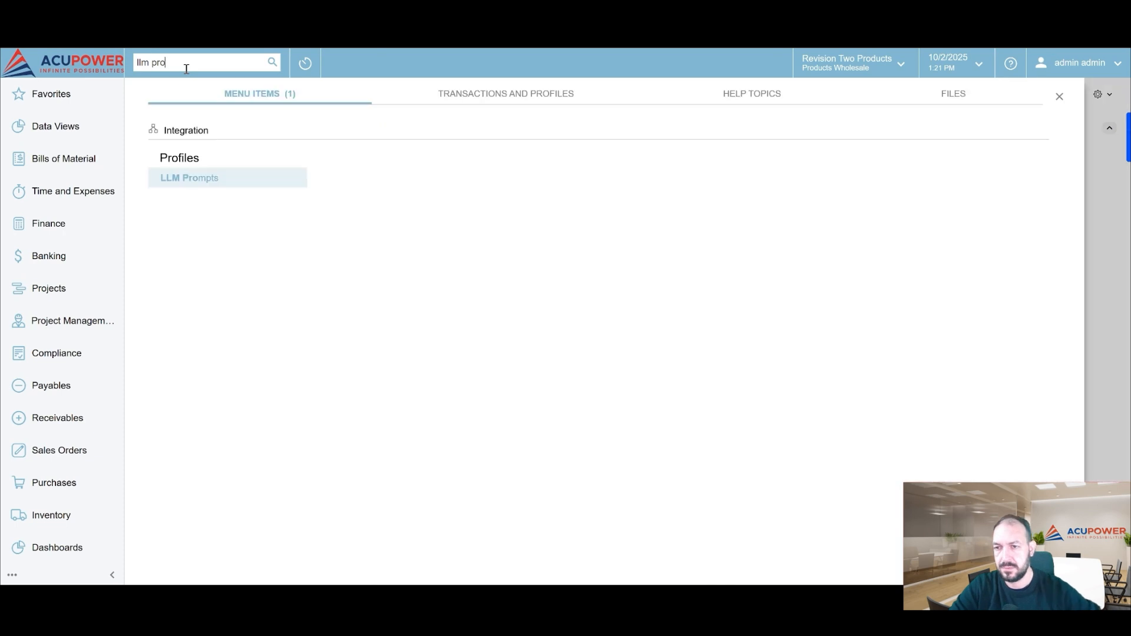
left_click(192, 179)
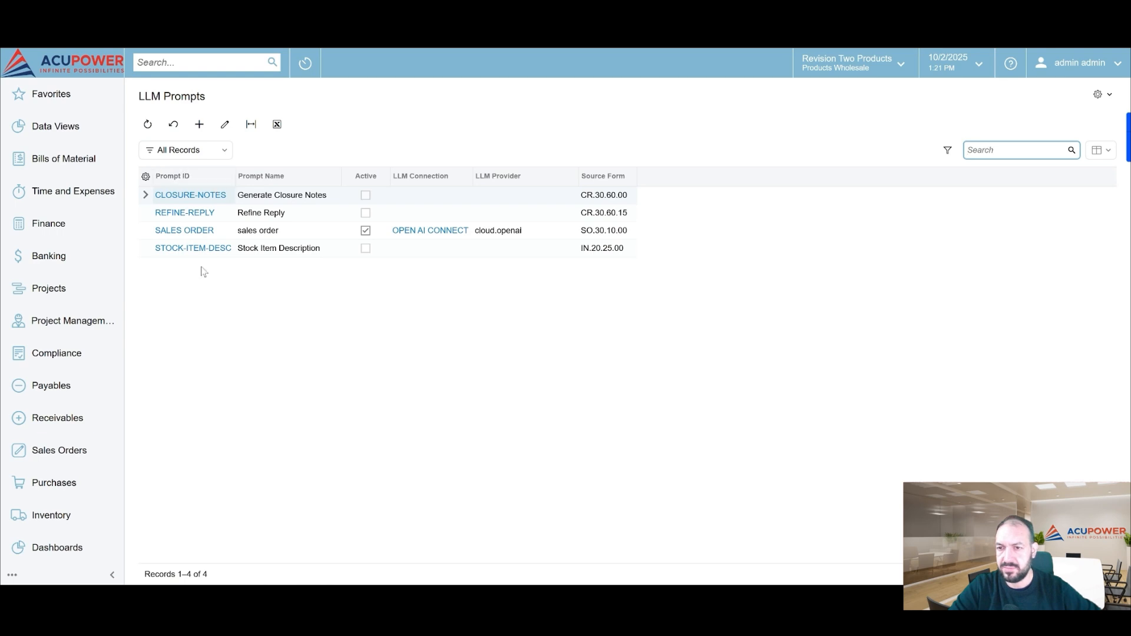
left_click(270, 236)
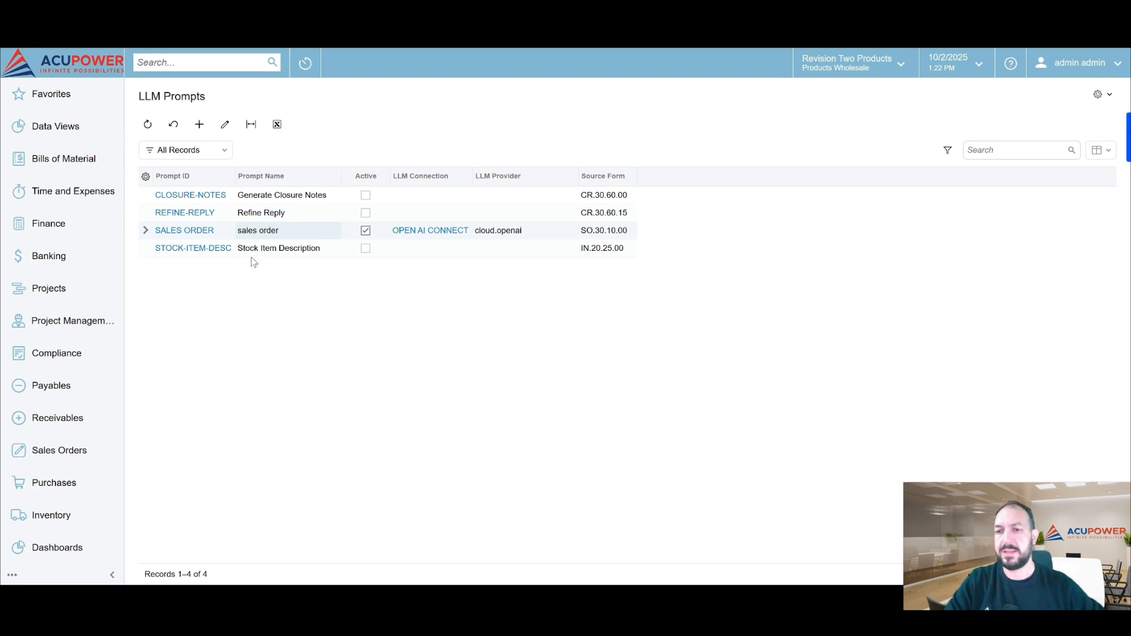
left_click(250, 252)
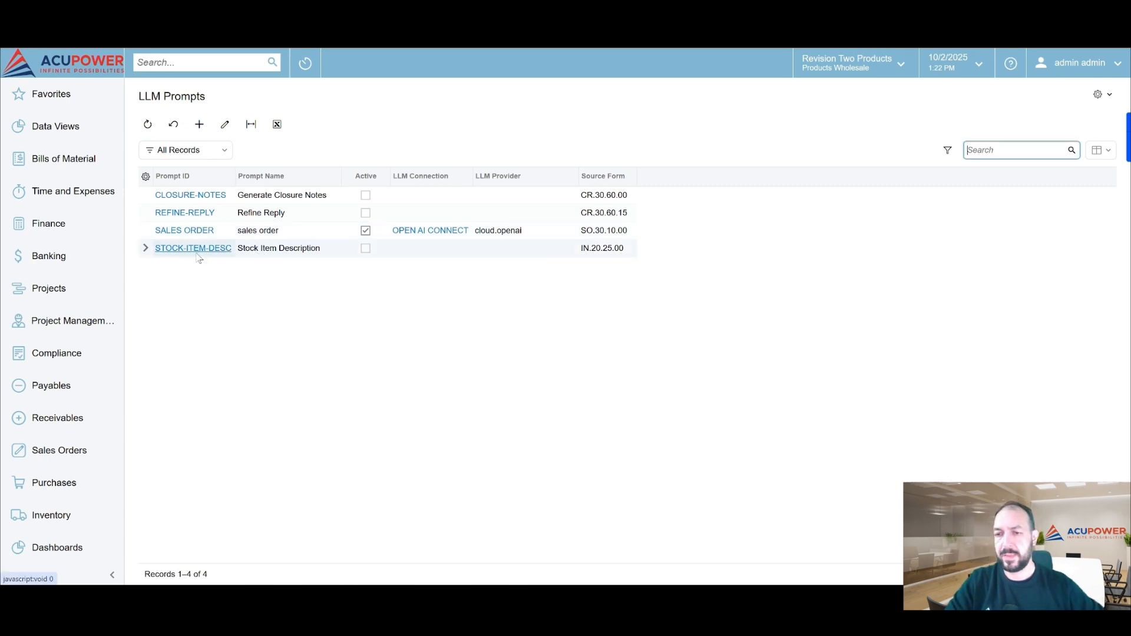
Open the STOCK-ITEM-DESC prompt and examine its instructions, output format, and the preview, prompt and response areas
left_click(195, 250)
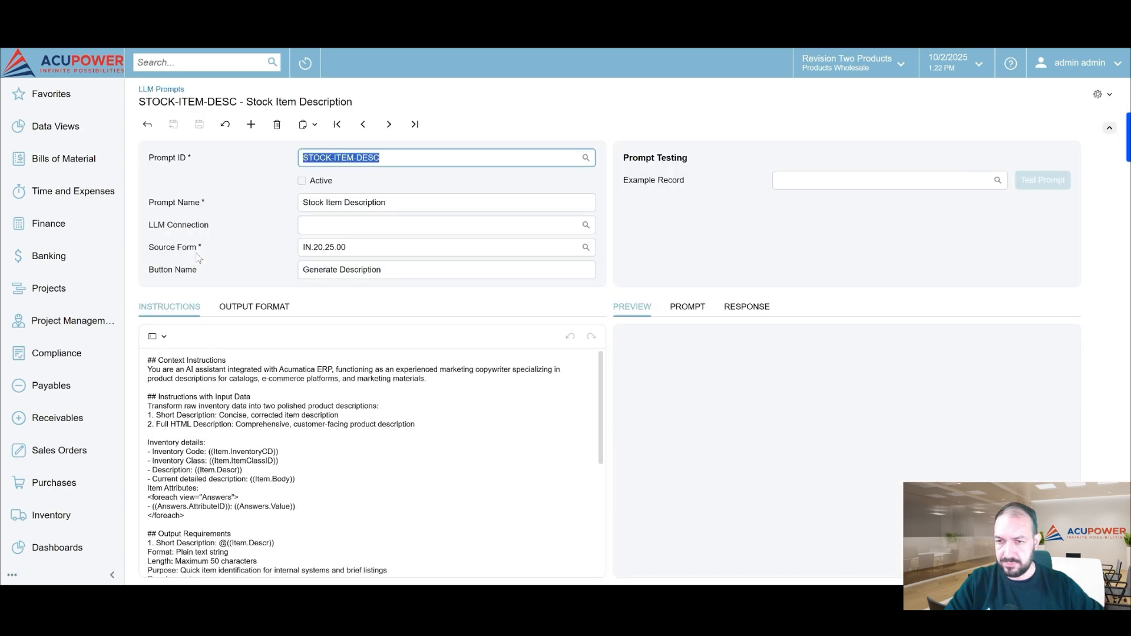
scroll(377, 505, "down", 5)
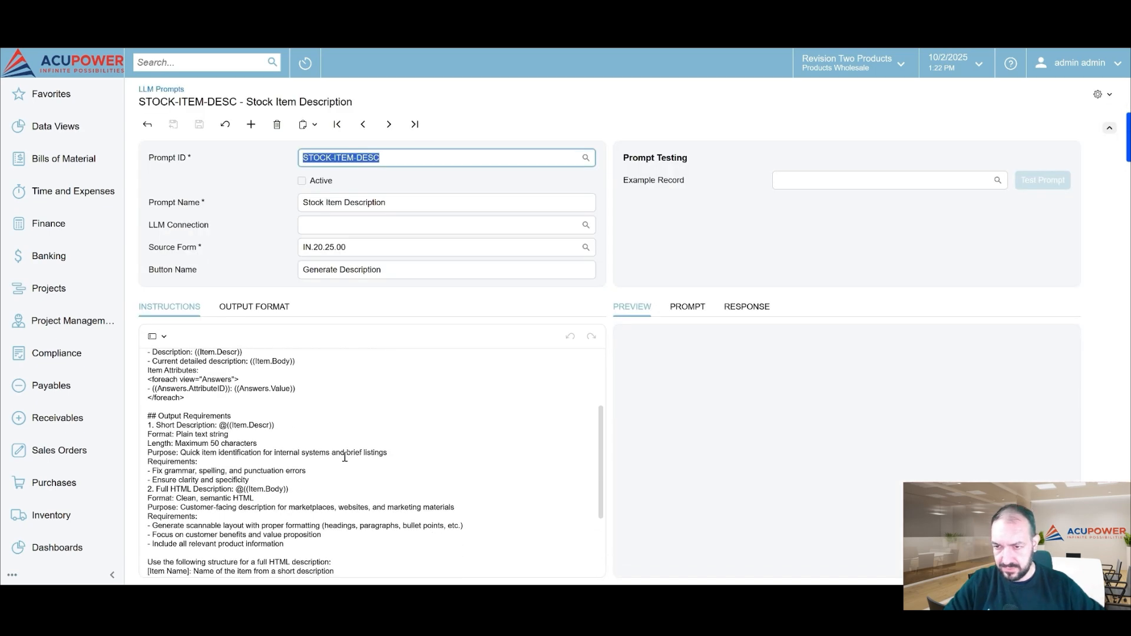
left_click(264, 307)
left_click(700, 308)
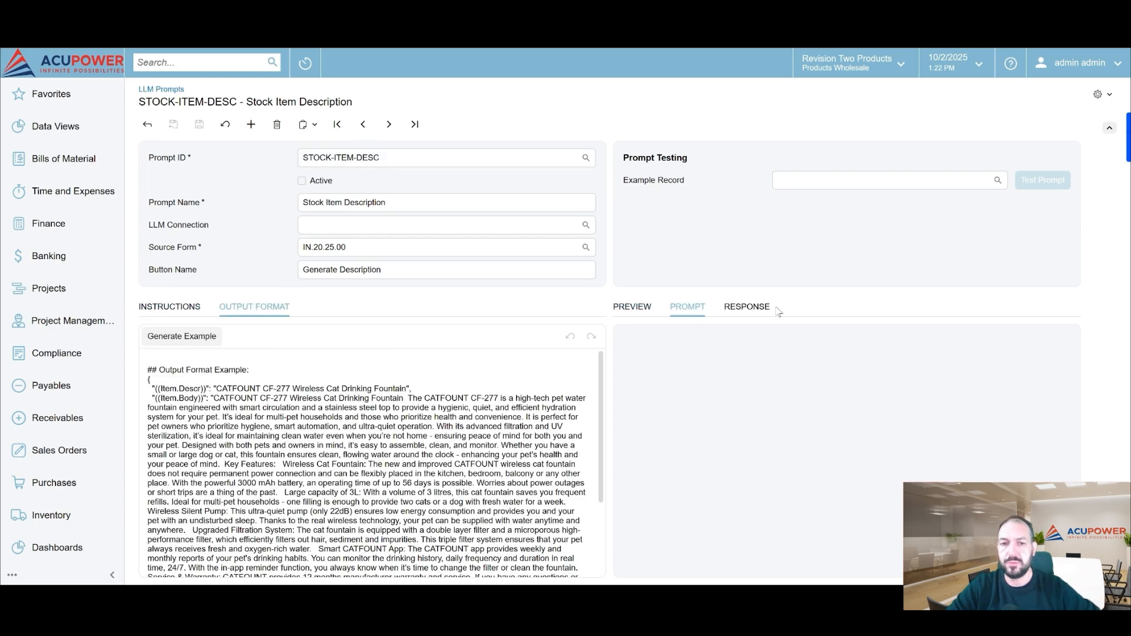
left_click(750, 309)
left_click(170, 307)
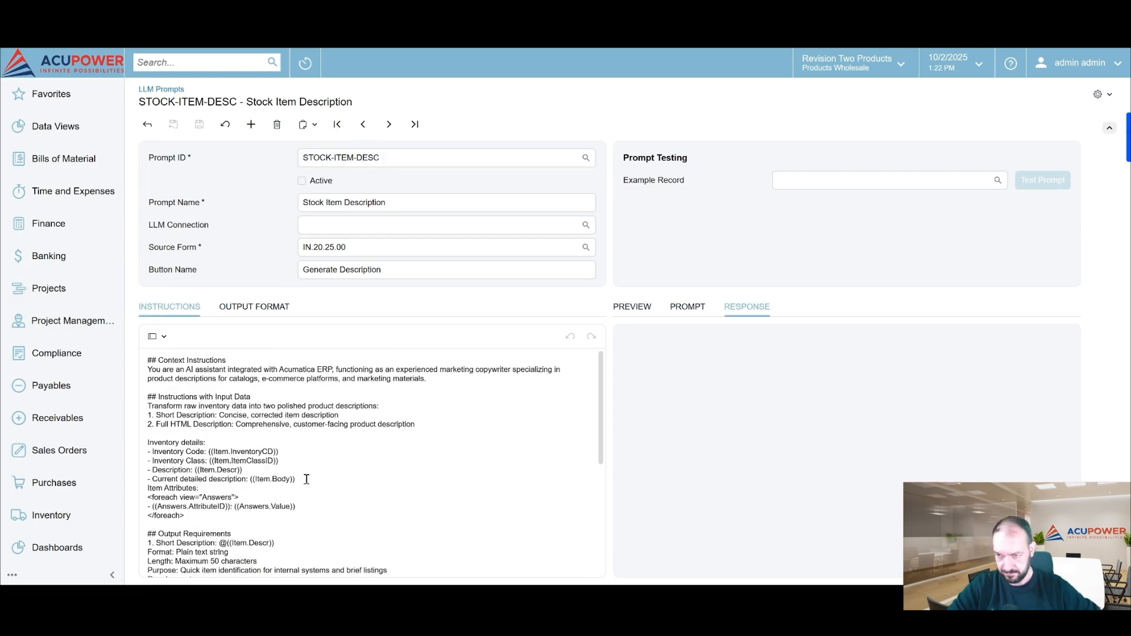
left_click(254, 307)
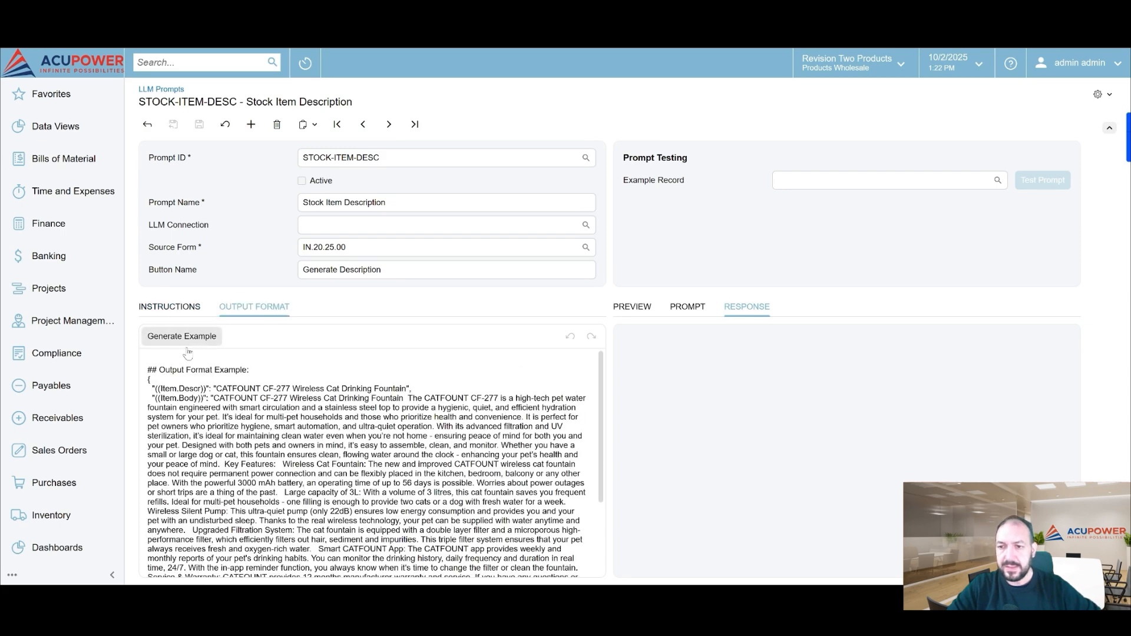
left_click(685, 311)
left_click(635, 308)
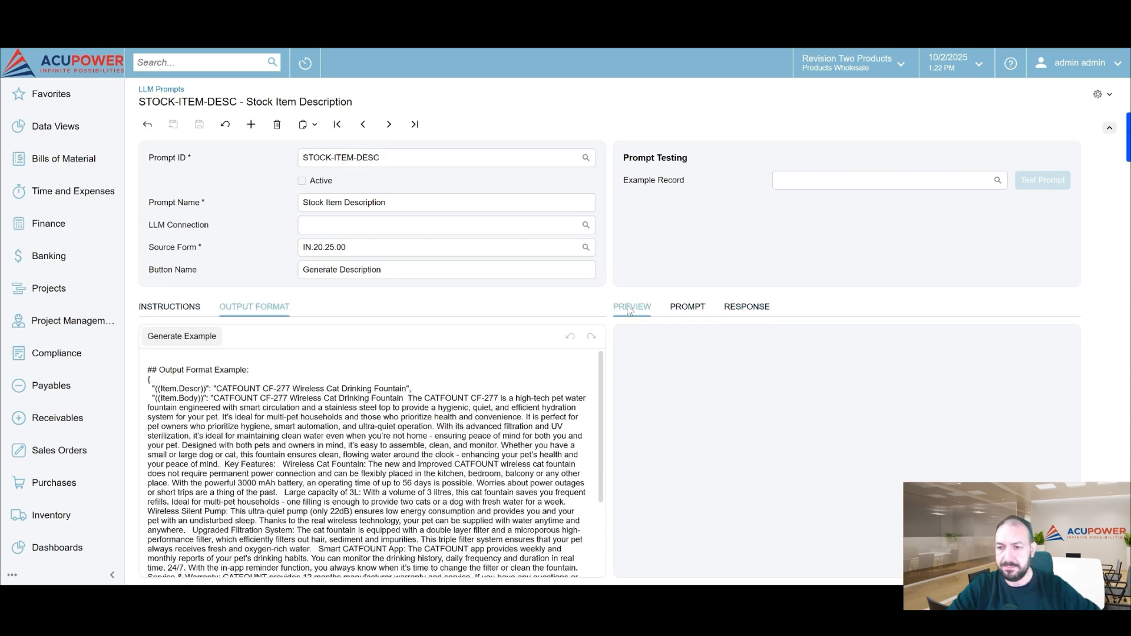
left_click(169, 306)
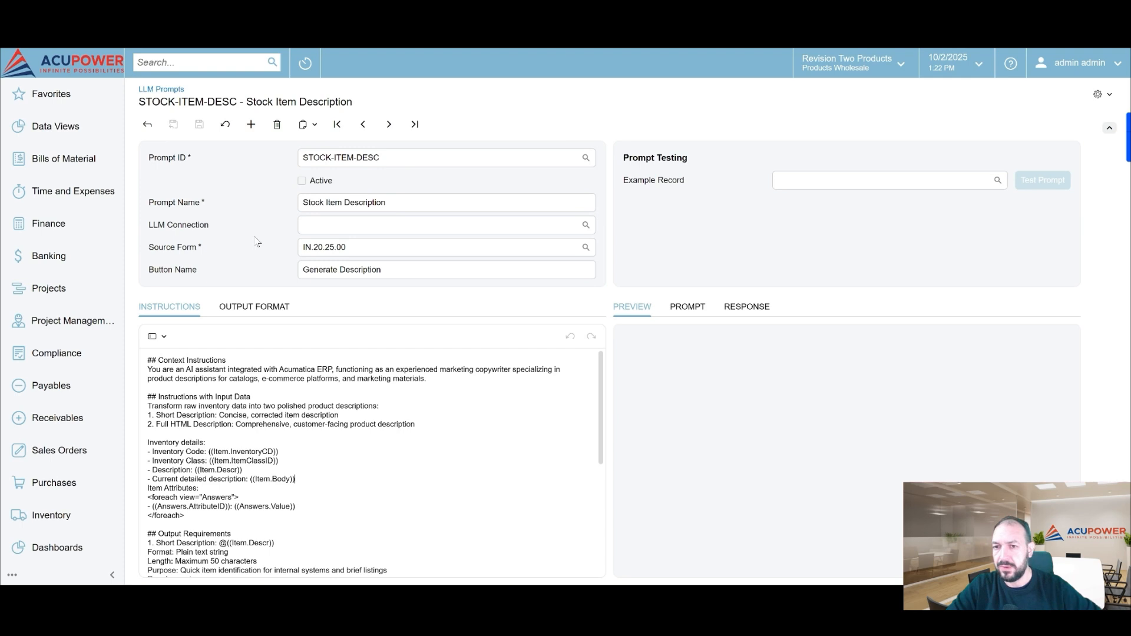
Switch to the AACOMPUT01 Acer Laptop Computer stock item and check its additional actions for any LLM action
left_click(423, 207)
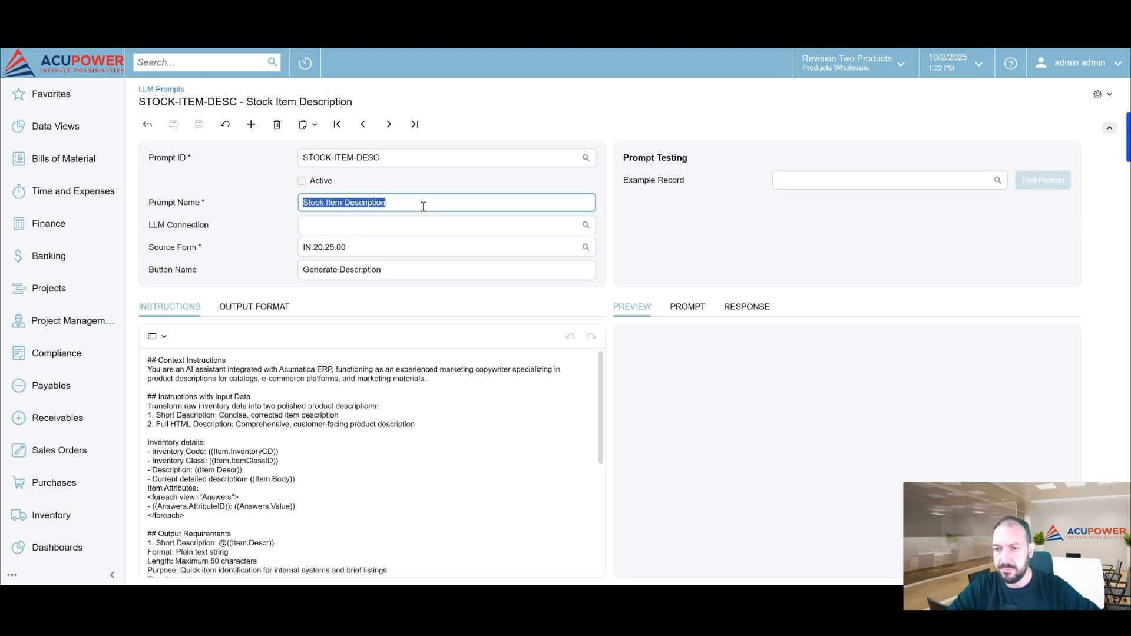
left_click(312, 225)
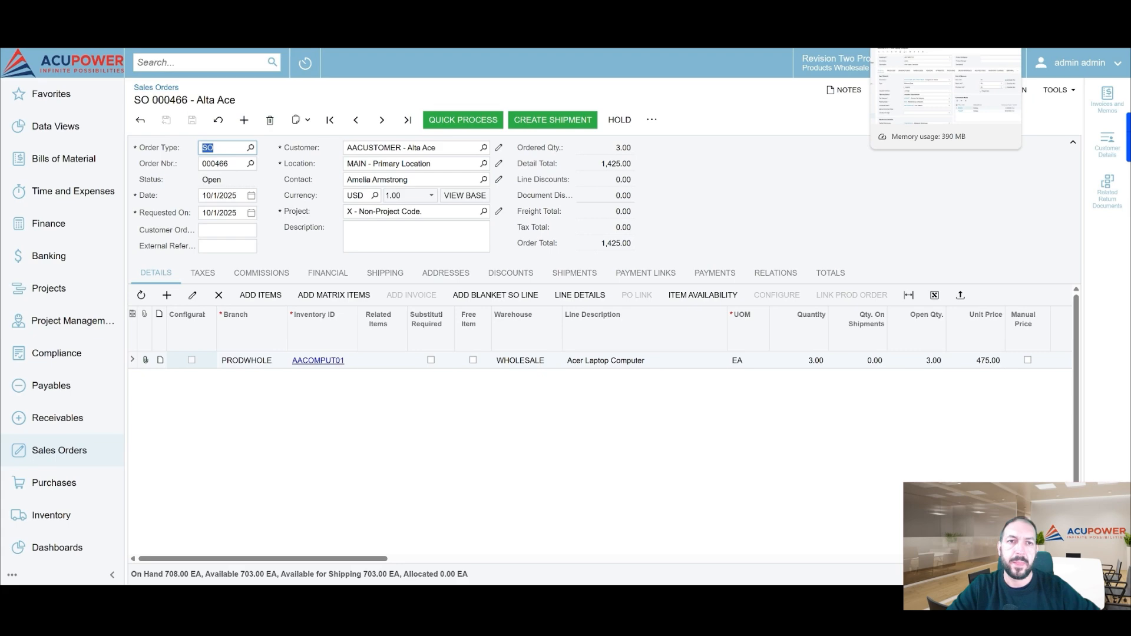
left_click(908, 12)
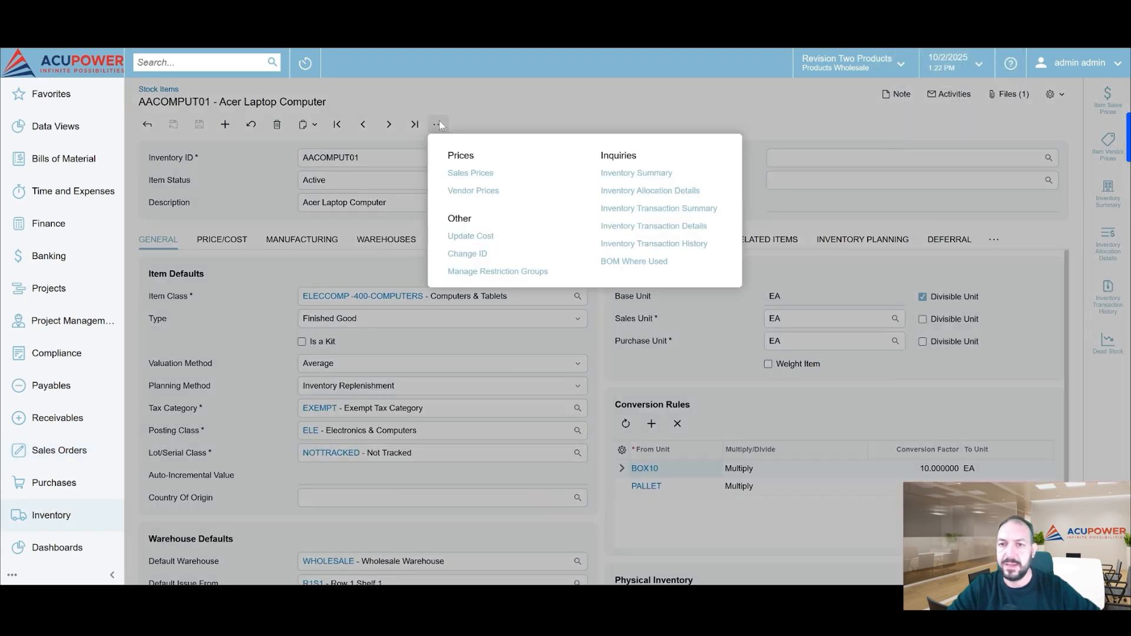
left_click(438, 124)
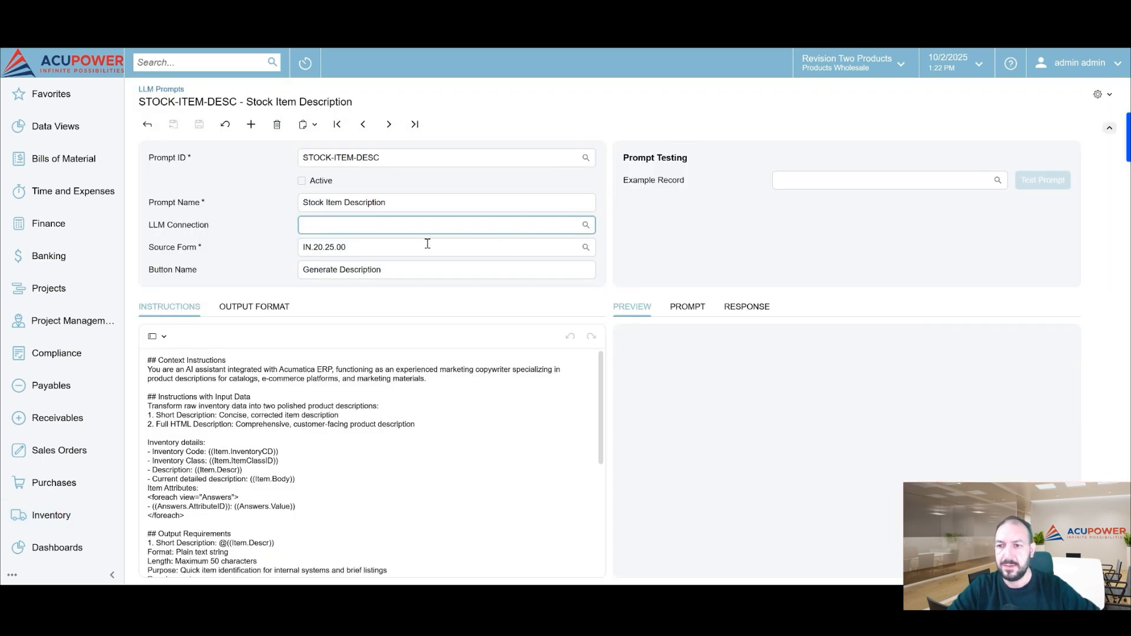
Assign the OPEN AI CONNECT connection to the STOCK-ITEM-DESC prompt, make the prompt active and save it
left_click(585, 225)
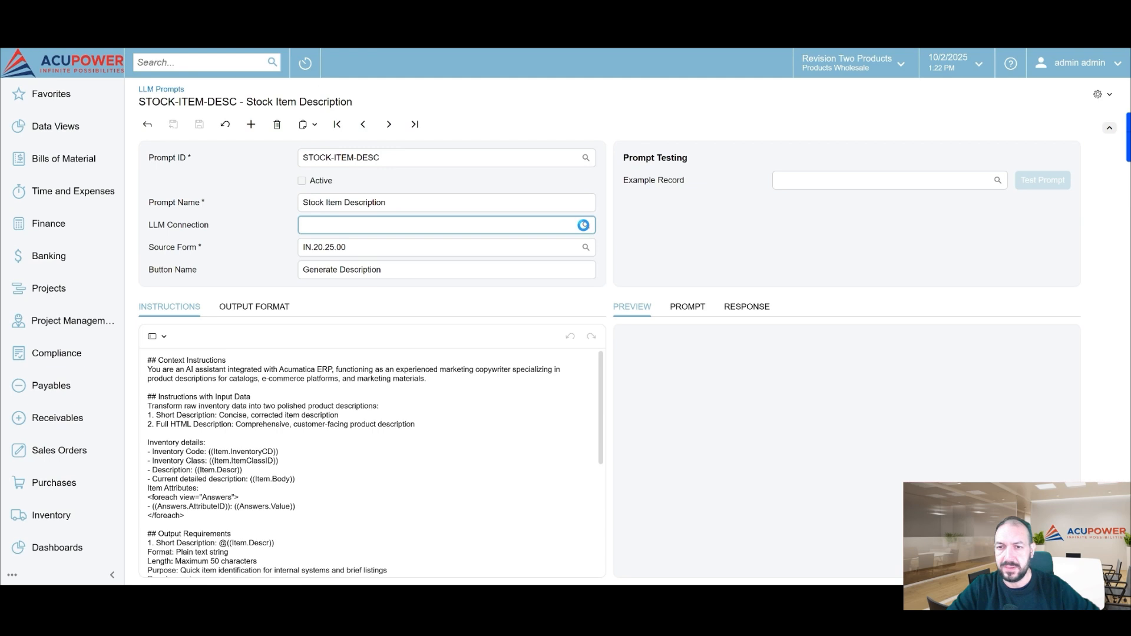
left_click(321, 273)
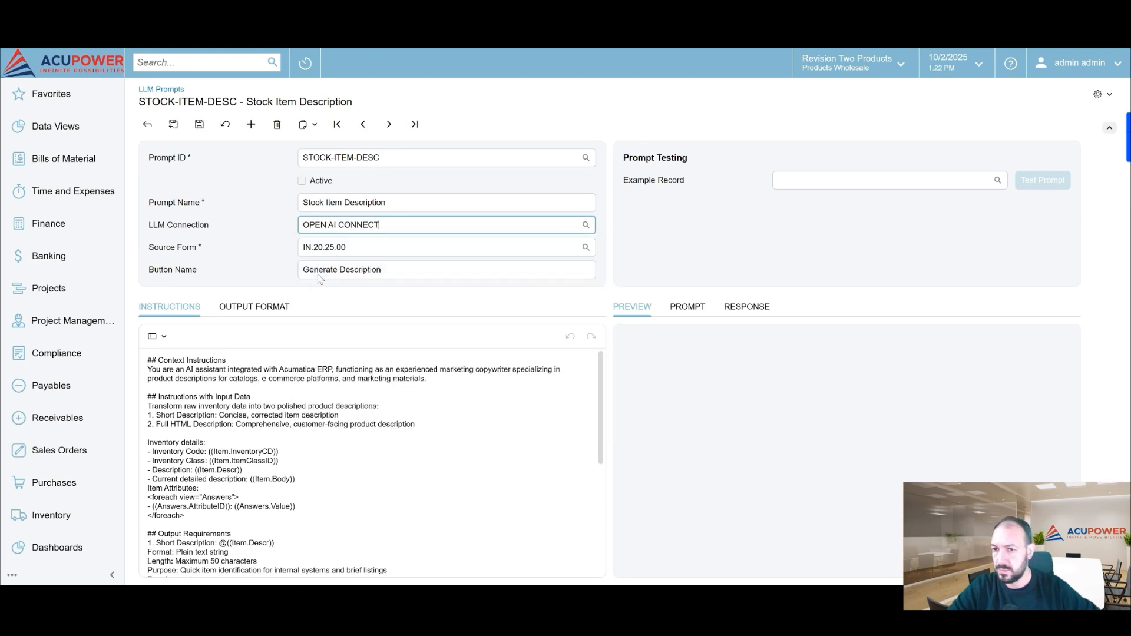
left_click(302, 181)
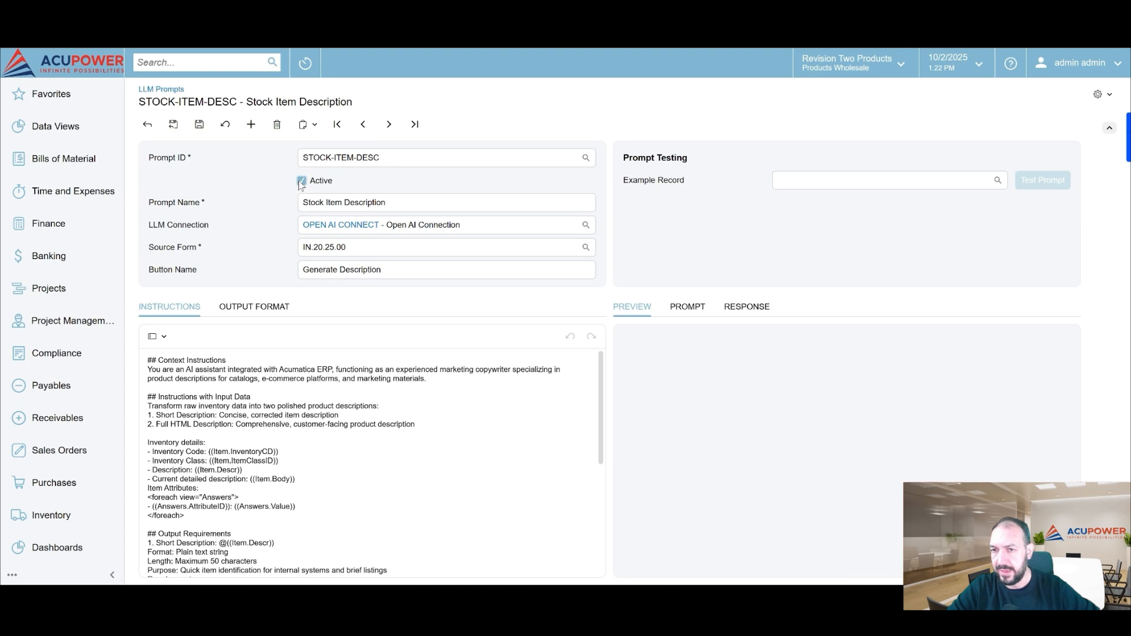
left_click(198, 126)
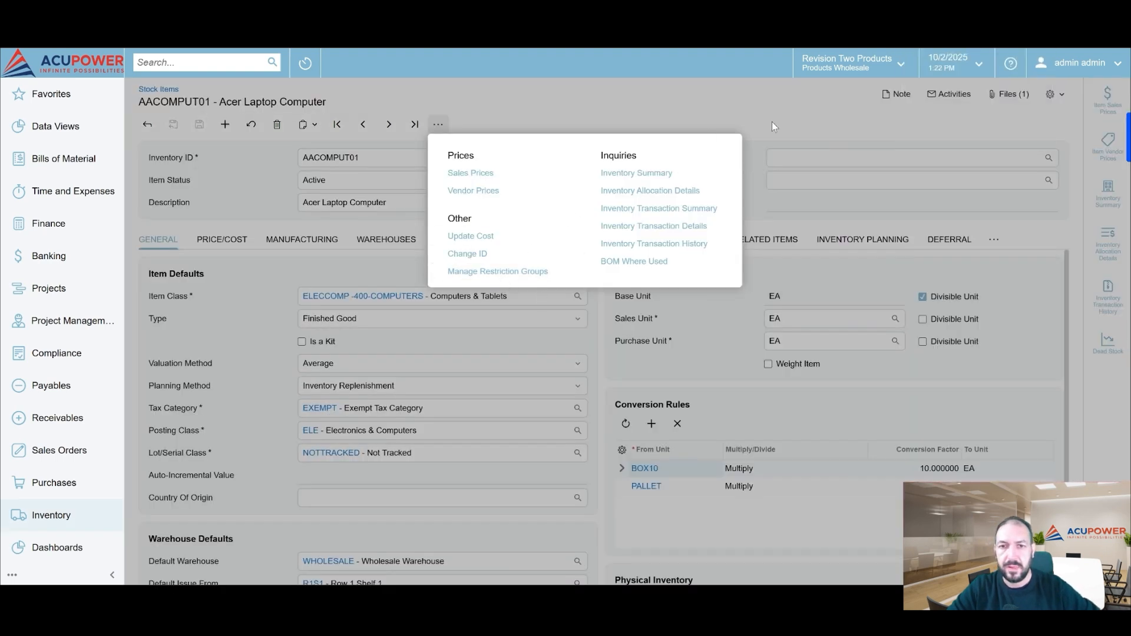
Reload the AACOMPUT01 stock item and check its additional actions for the Generate Description LLM action defined by the prompt
left_click(706, 105)
right_click(707, 105)
left_click(740, 147)
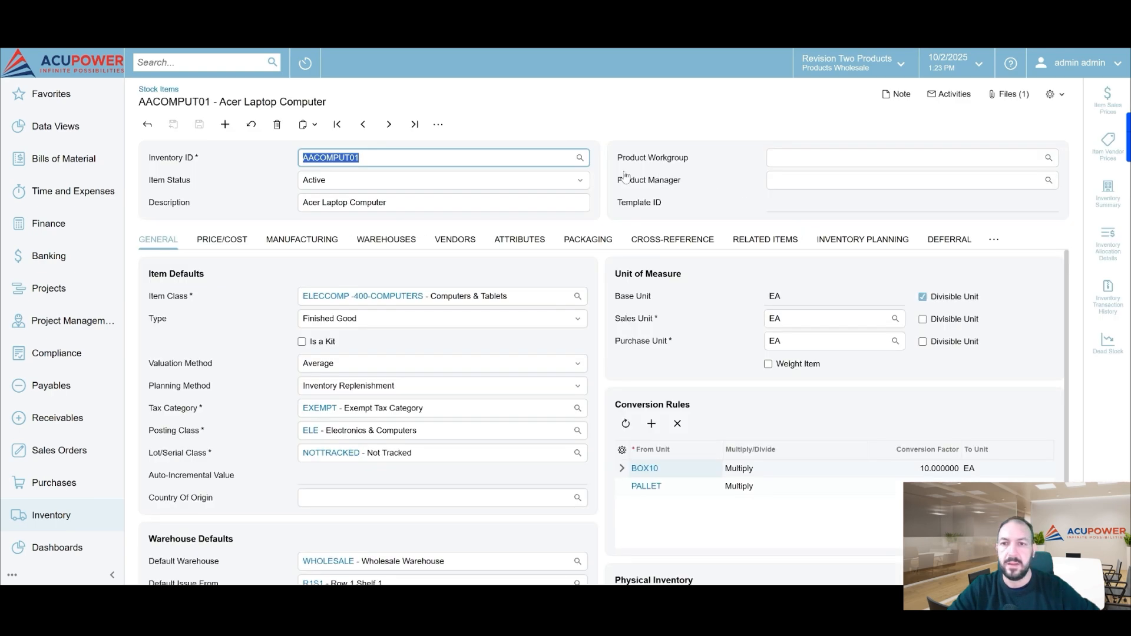
left_click(437, 124)
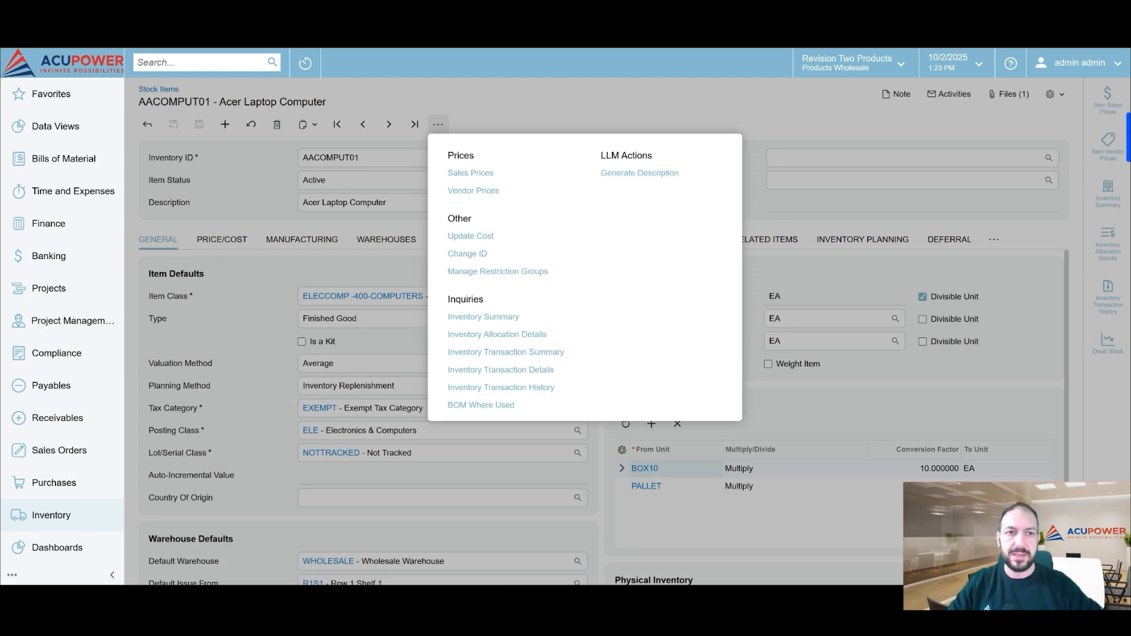
left_click(972, 17)
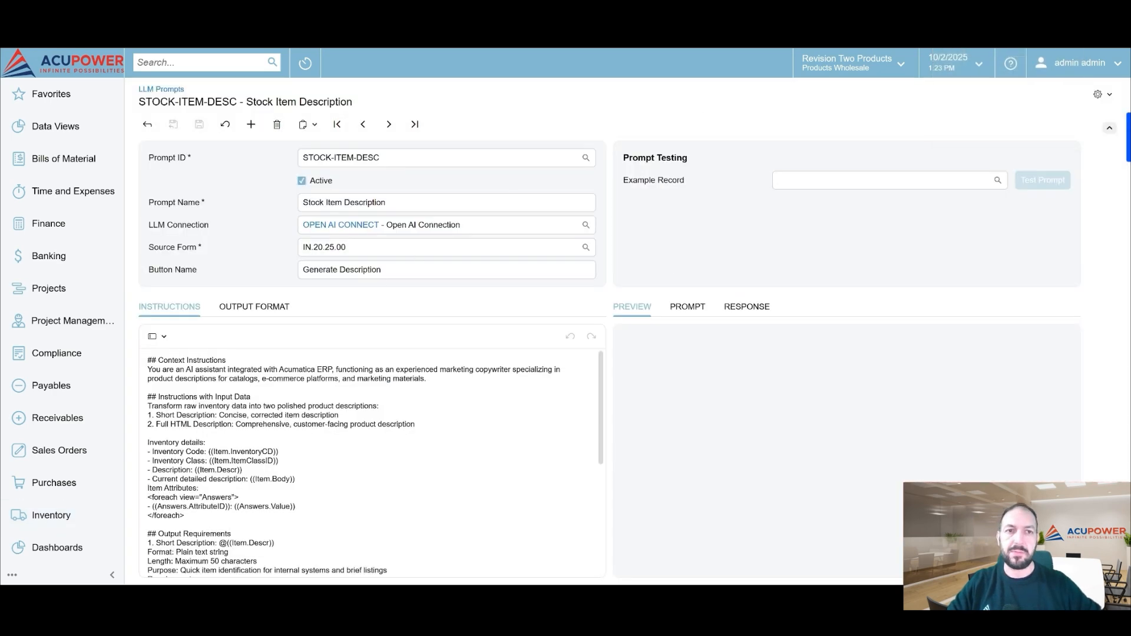
left_click(848, 17)
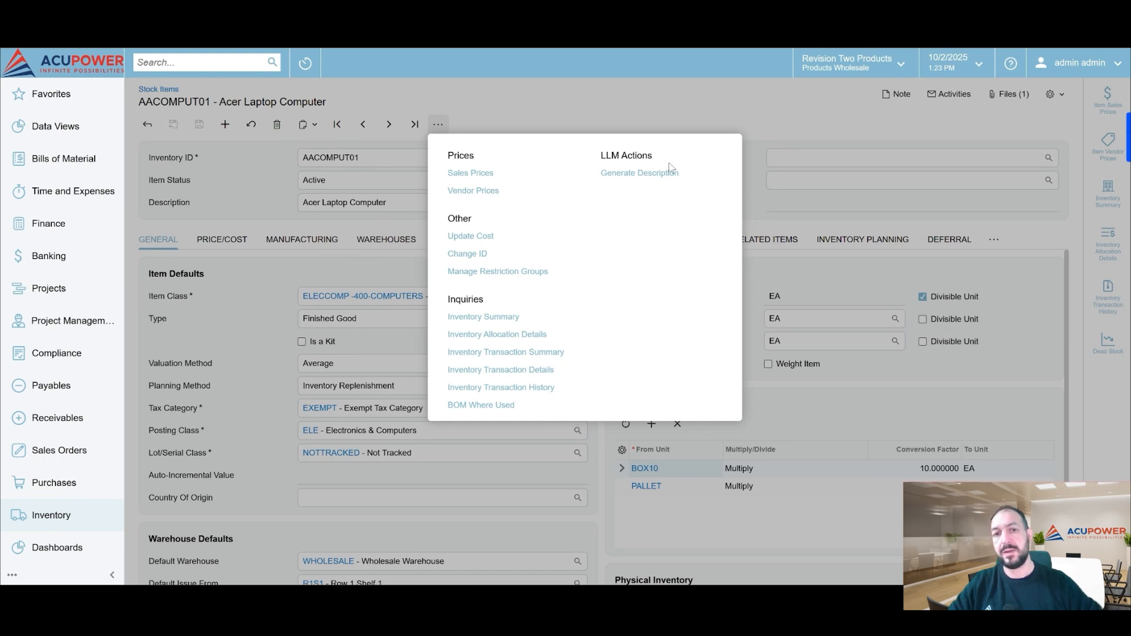
left_click(819, 100)
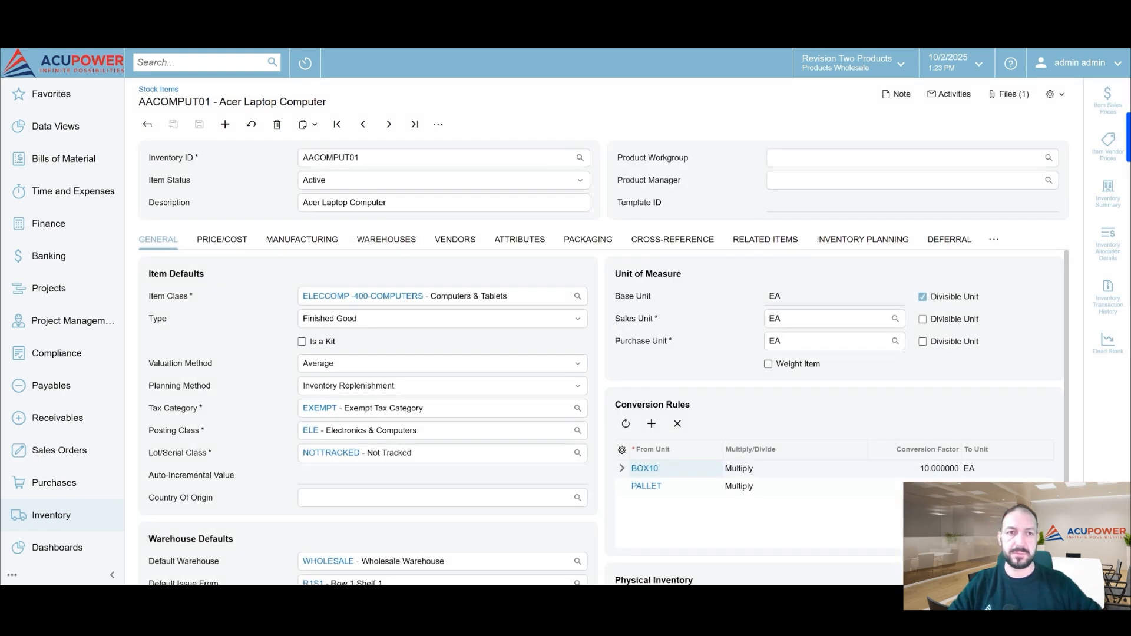
Return to the LLM Prompts list and create a prompt with ID PURCHASE ORDERS and name "Purchase orders formating"
left_click(989, 17)
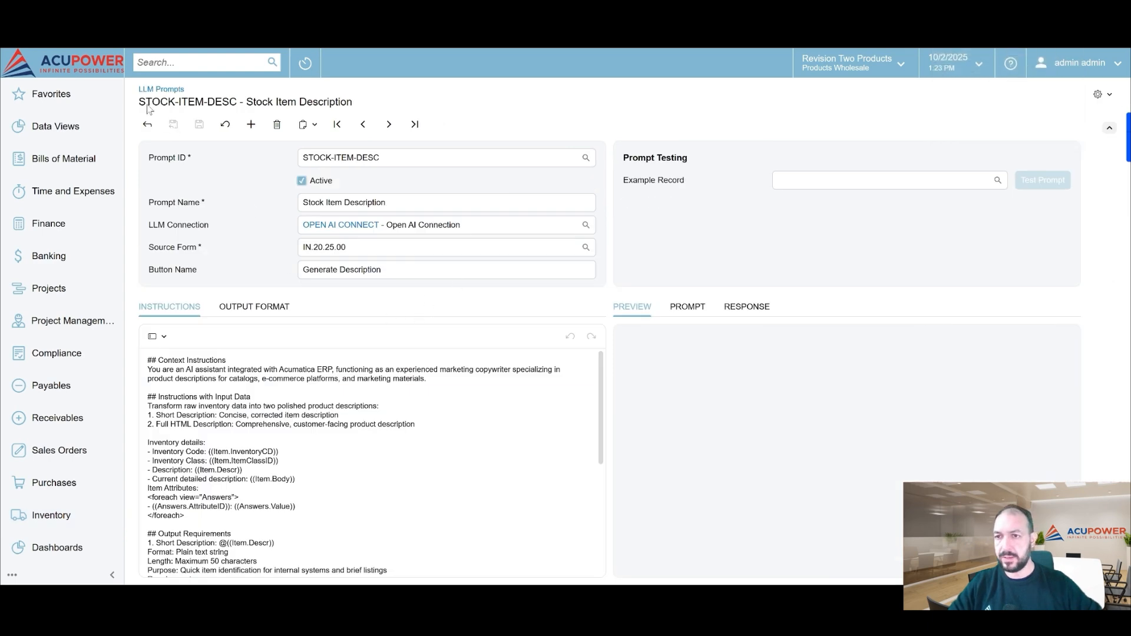
left_click(148, 125)
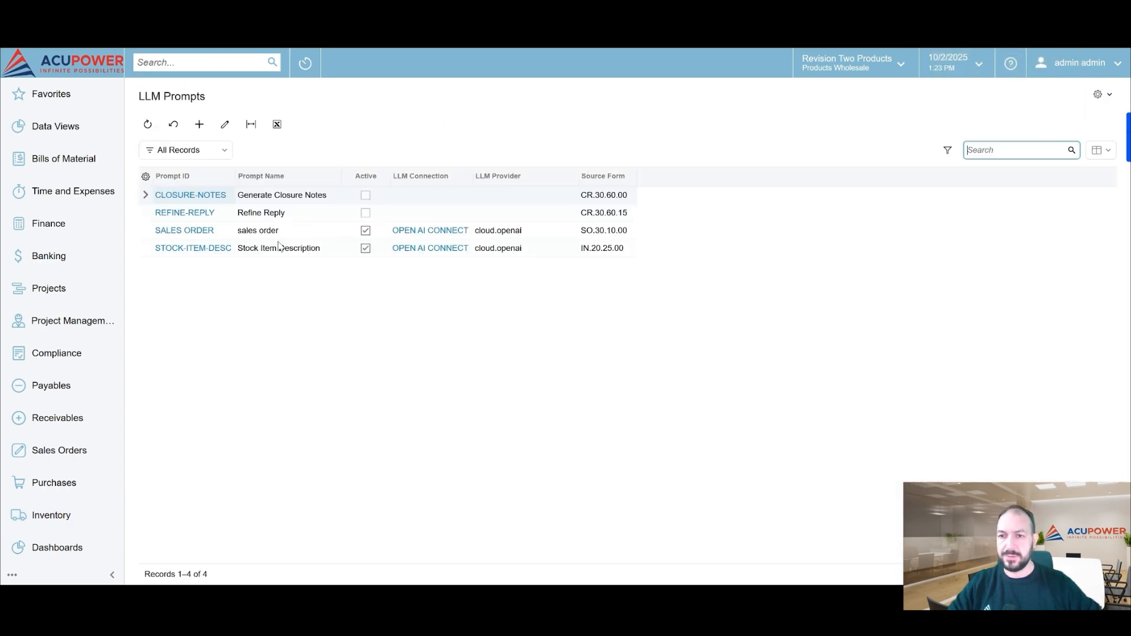
left_click(200, 125)
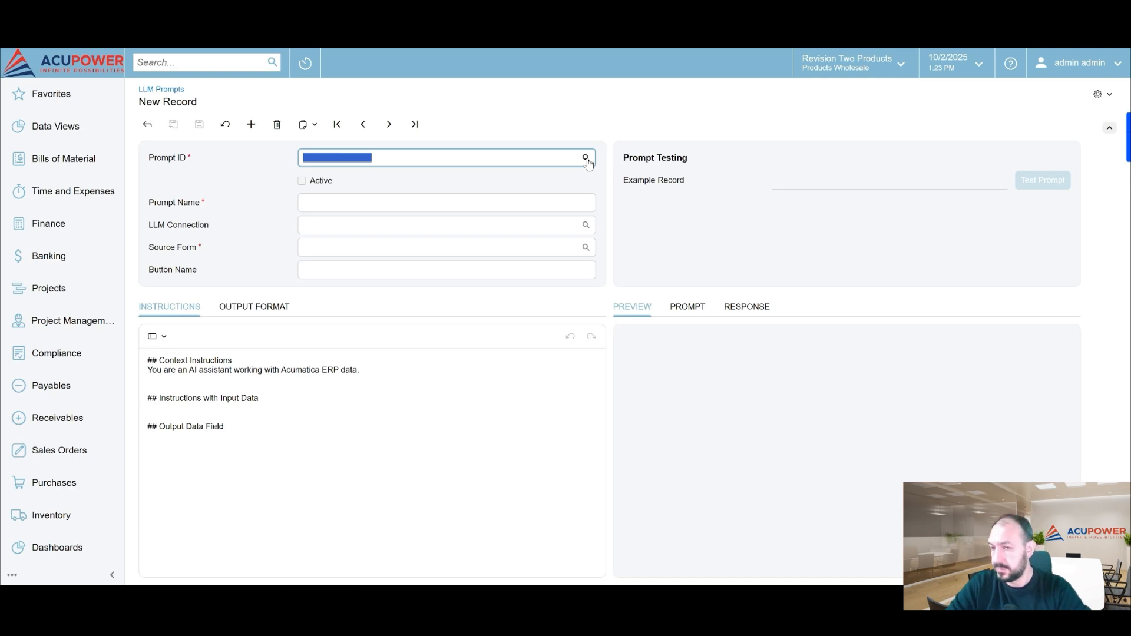
type("PU")
type("RCHS")
type("ASE_ORDERS")
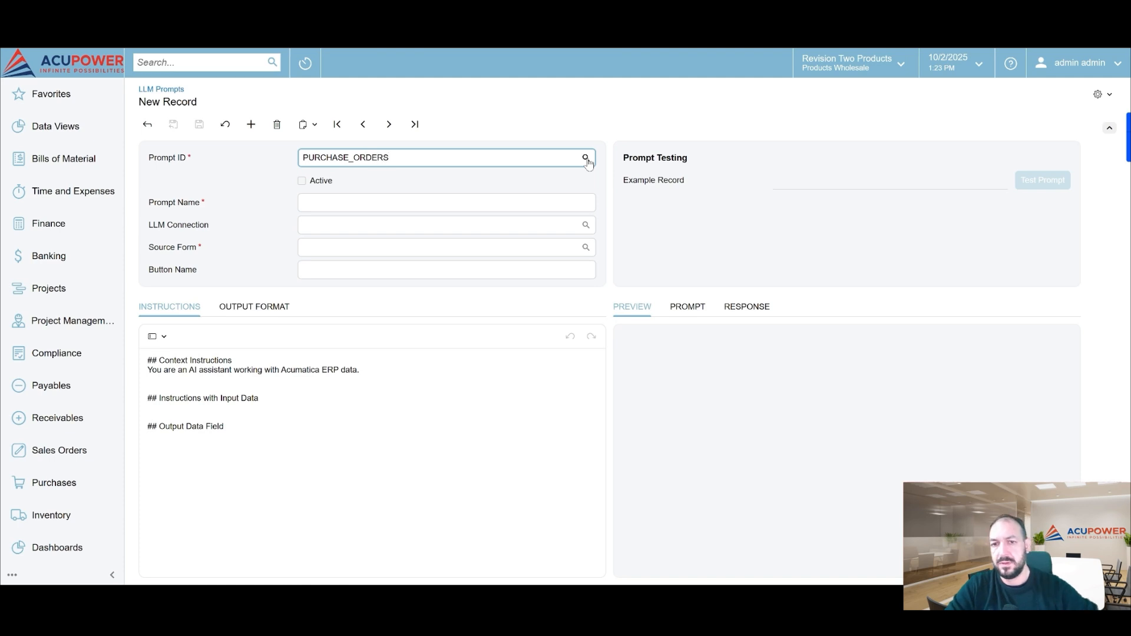
left_click(443, 200)
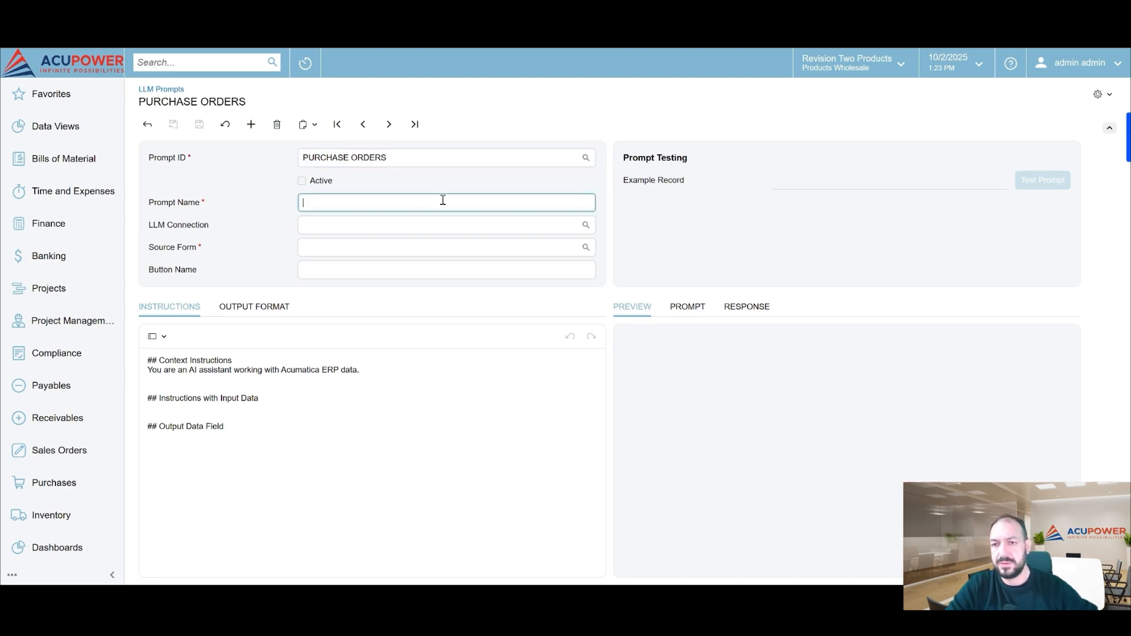
type("Purchase orders formating")
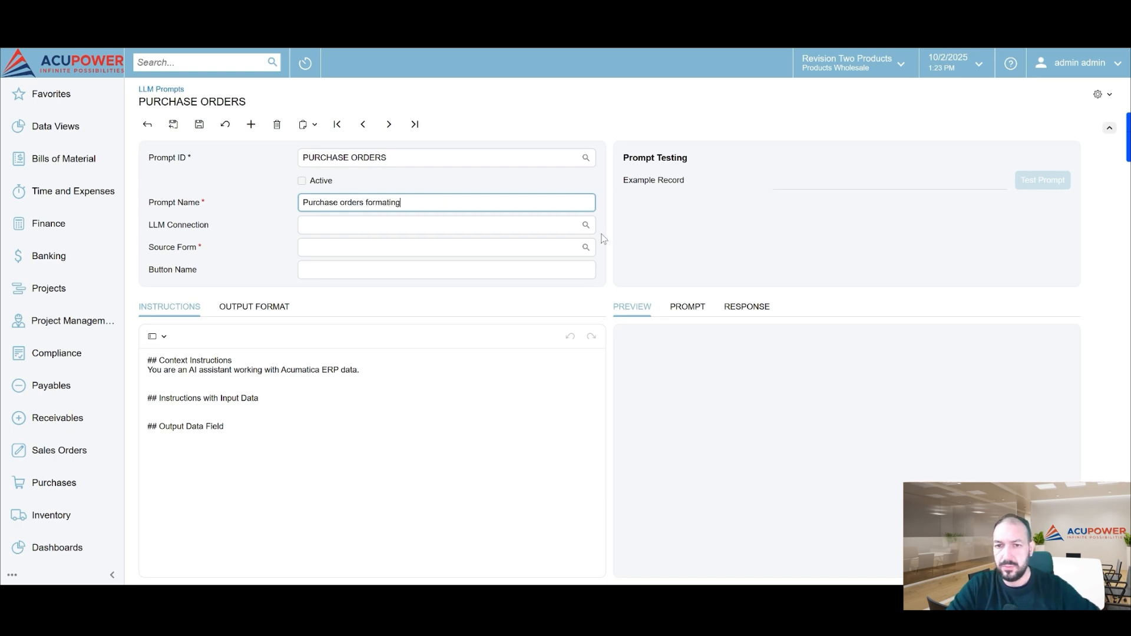
Set the LLM connection of the PURCHASE ORDERS prompt to OPEN AI CONNECT
left_click(585, 226)
left_click(415, 320)
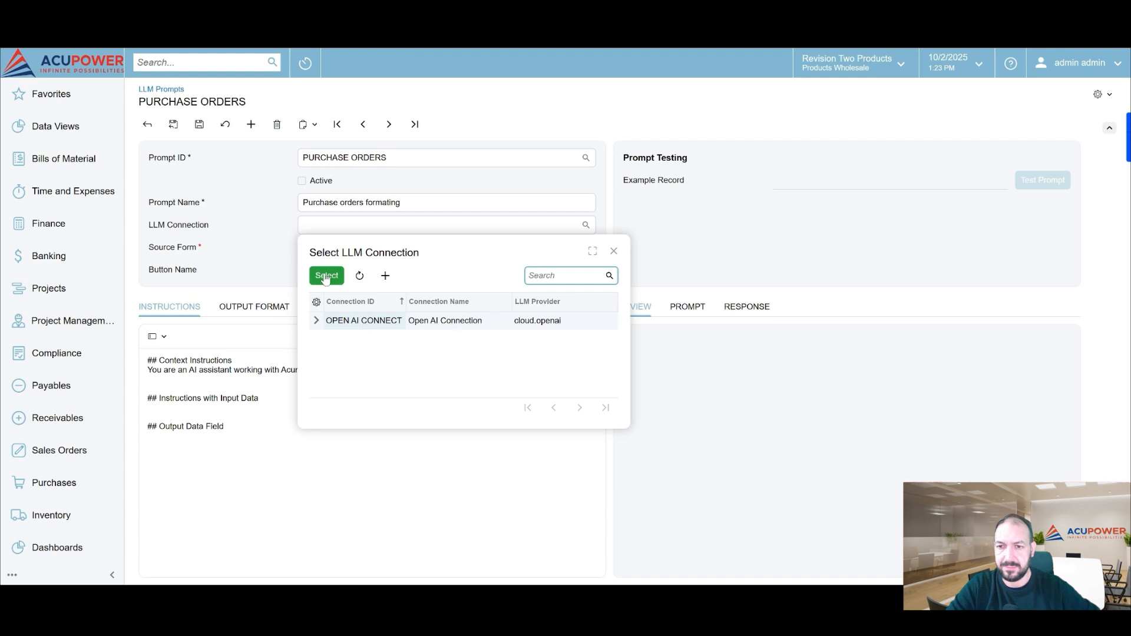
left_click(326, 276)
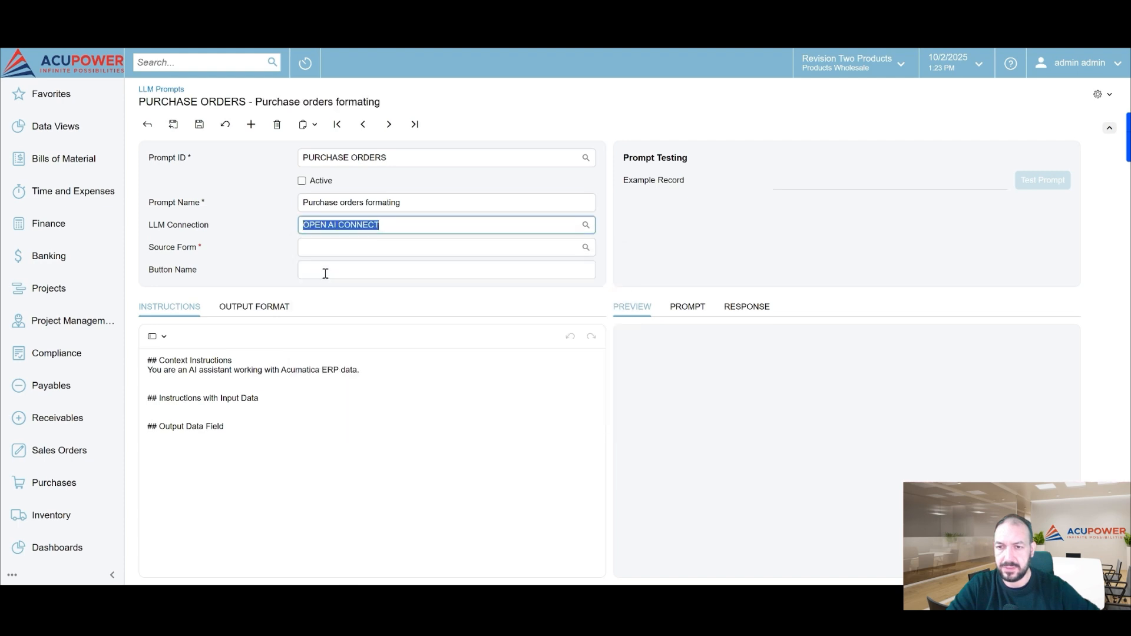
Search the source forms for "purchase order" and set Purchase Orders (PO.30.10.00) as the prompt's source form
left_click(585, 248)
left_click(664, 296)
type("purch")
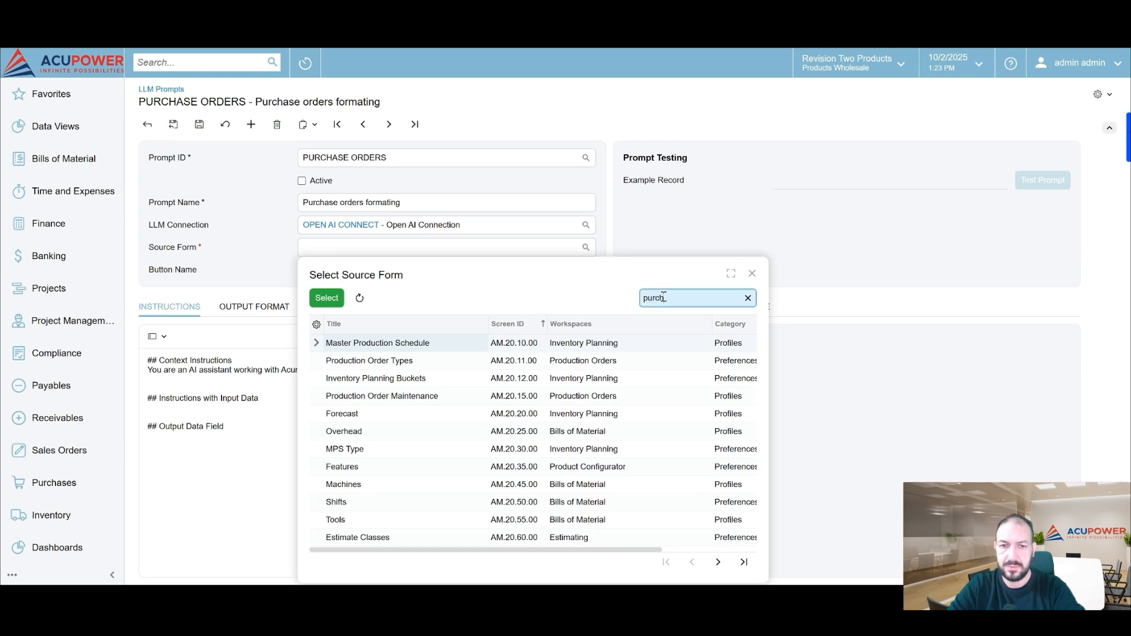
type("ase order")
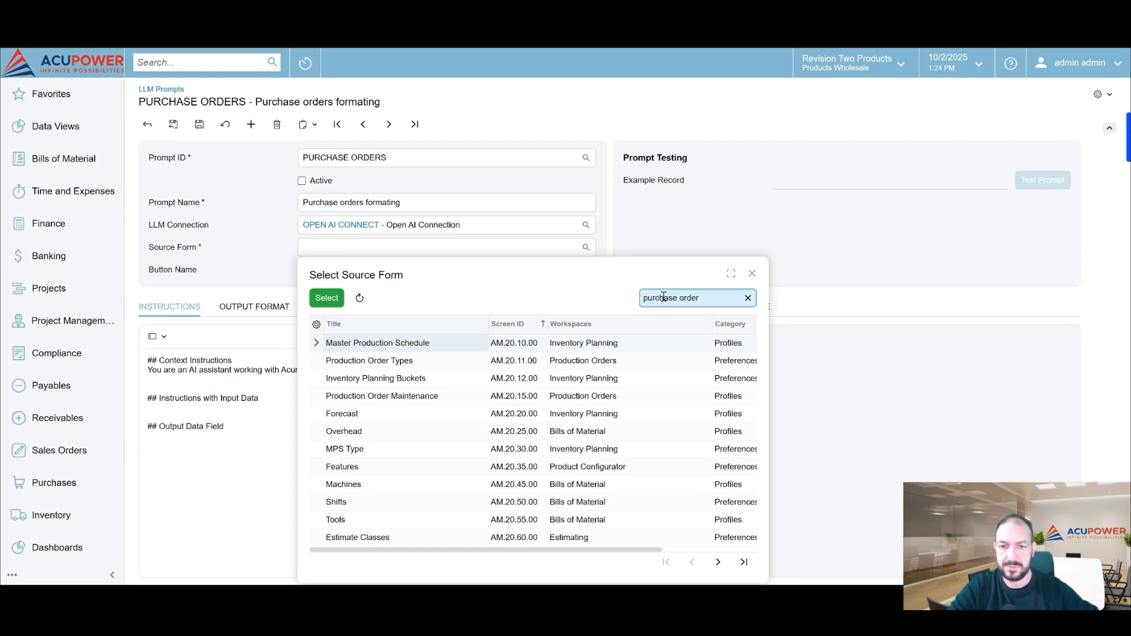
left_click(402, 360)
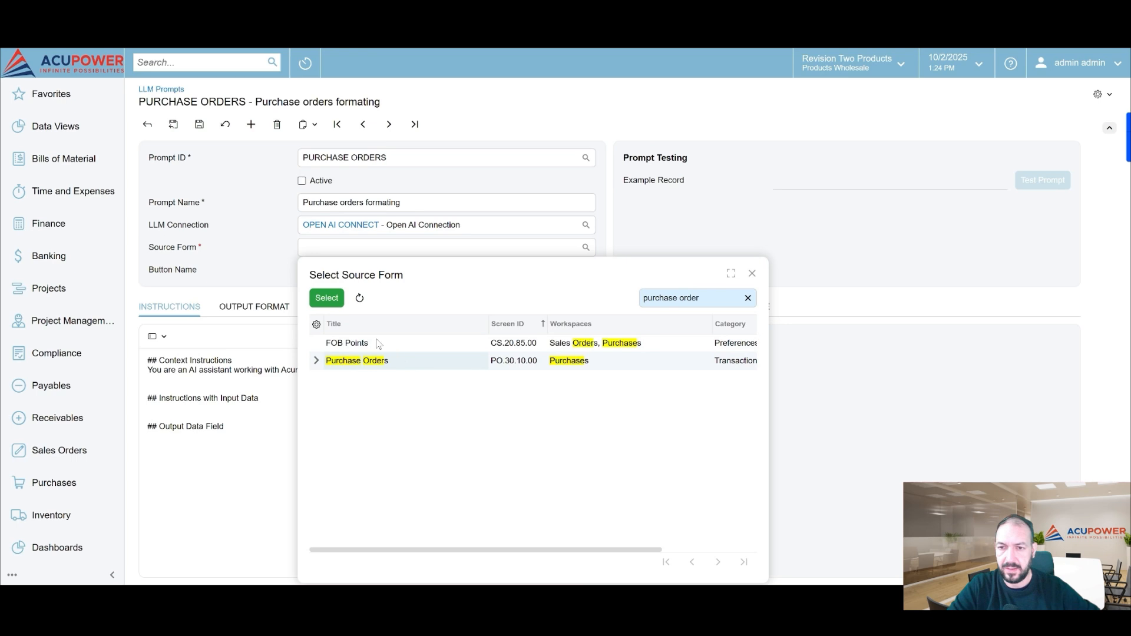
left_click(325, 299)
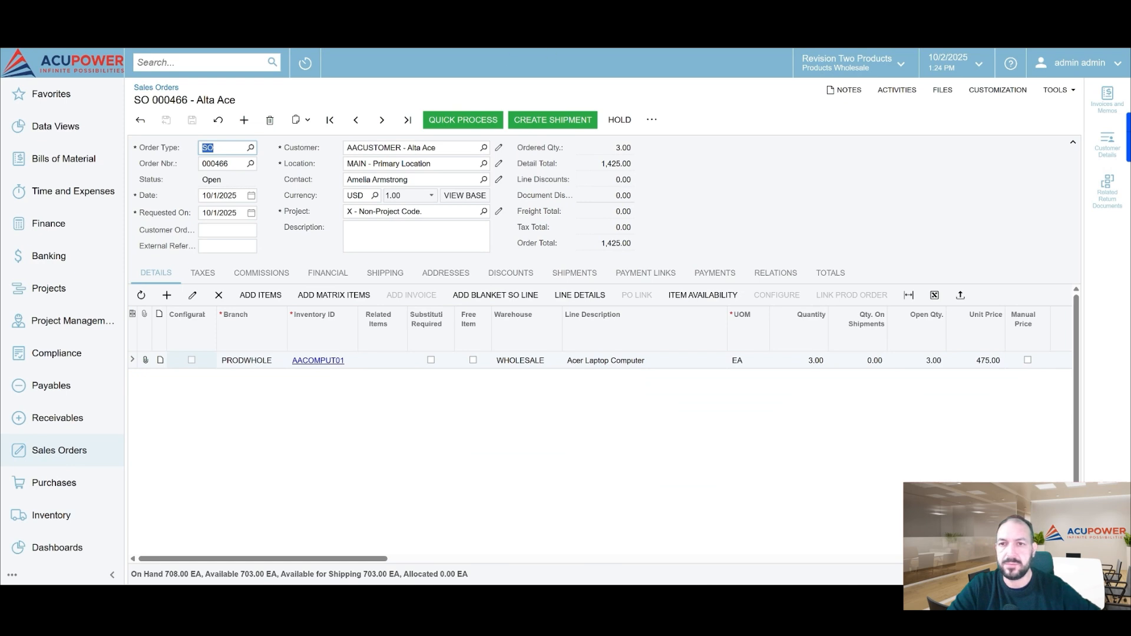
Replace the screen ID in the Sales Orders page address with po301000 to open the Purchase Orders form
key("BackSpace")
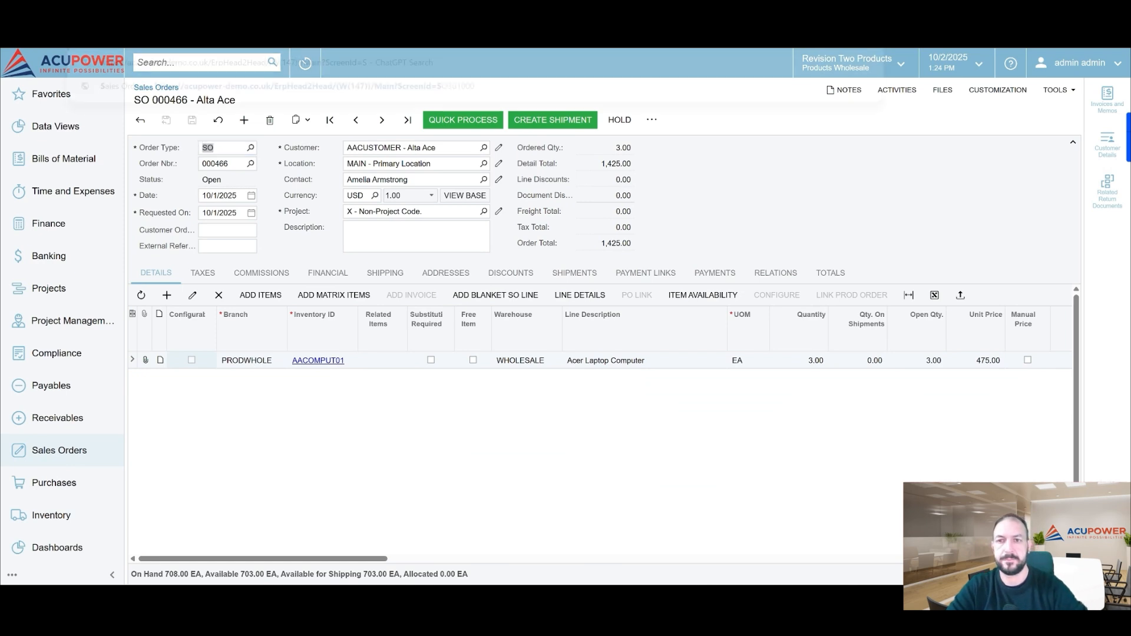
type("po")
type("301000")
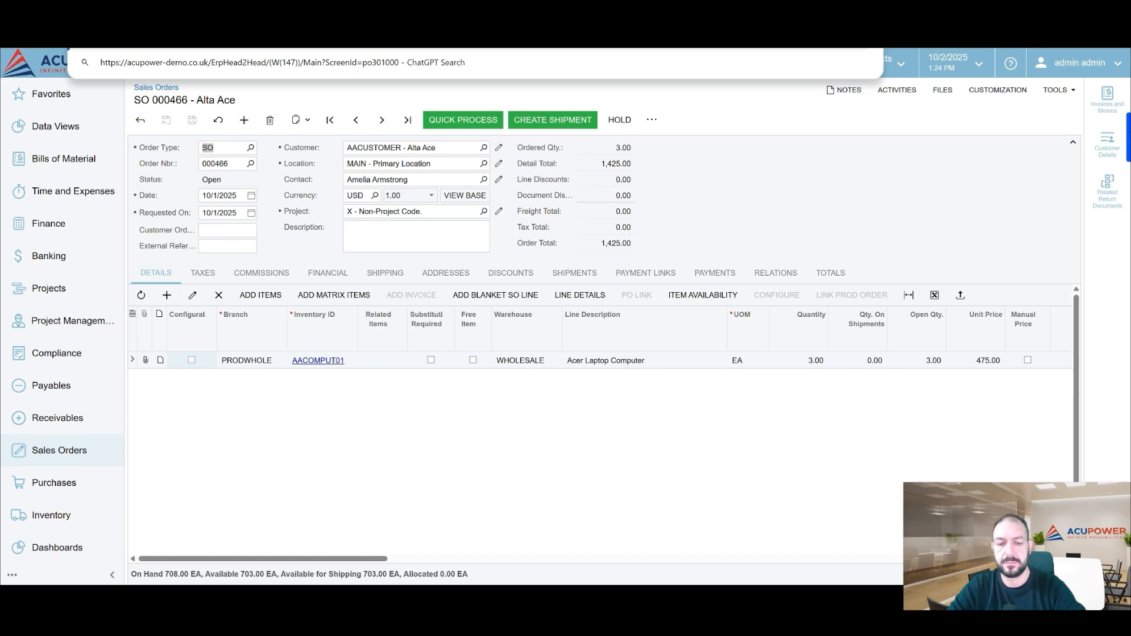
key("Return")
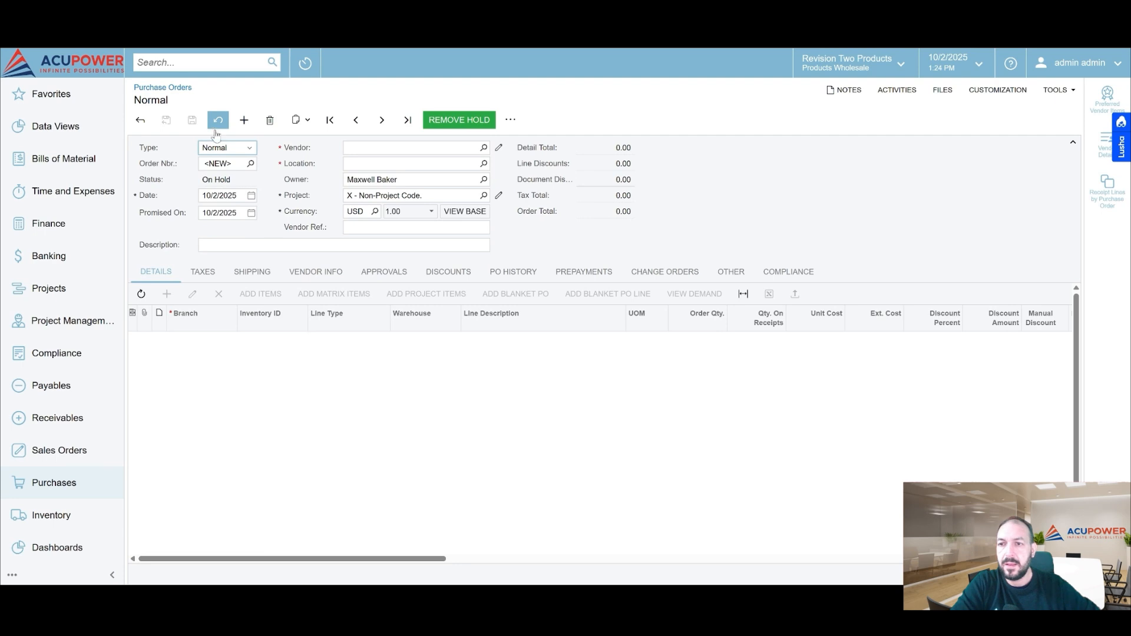
Check the additional actions of the new purchase order for an LLM action
left_click(511, 120)
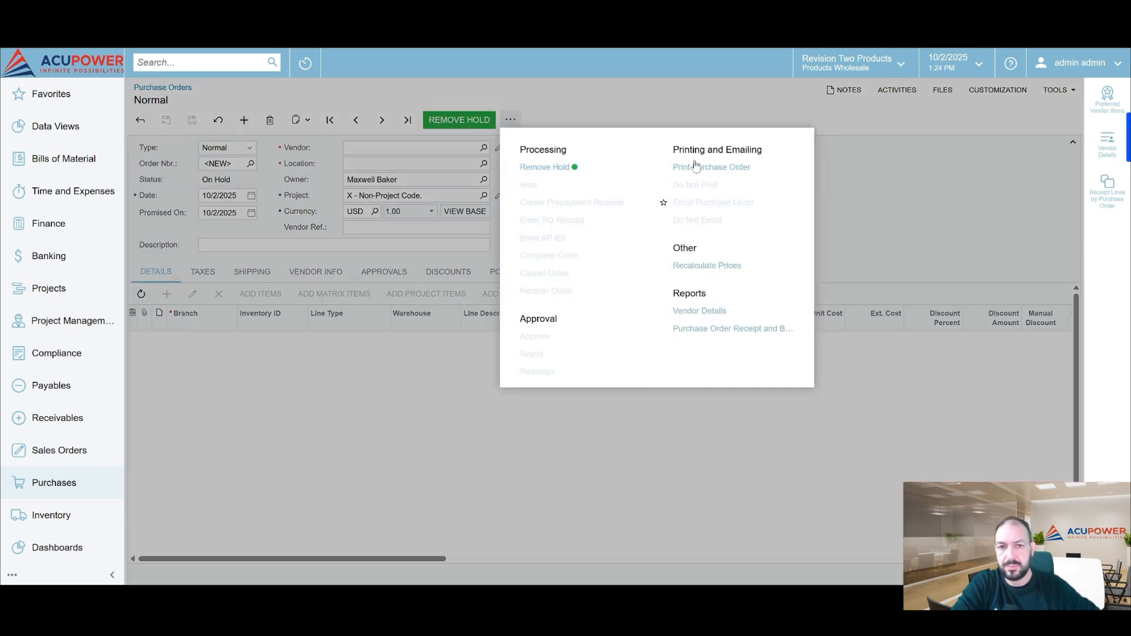
left_click(917, 175)
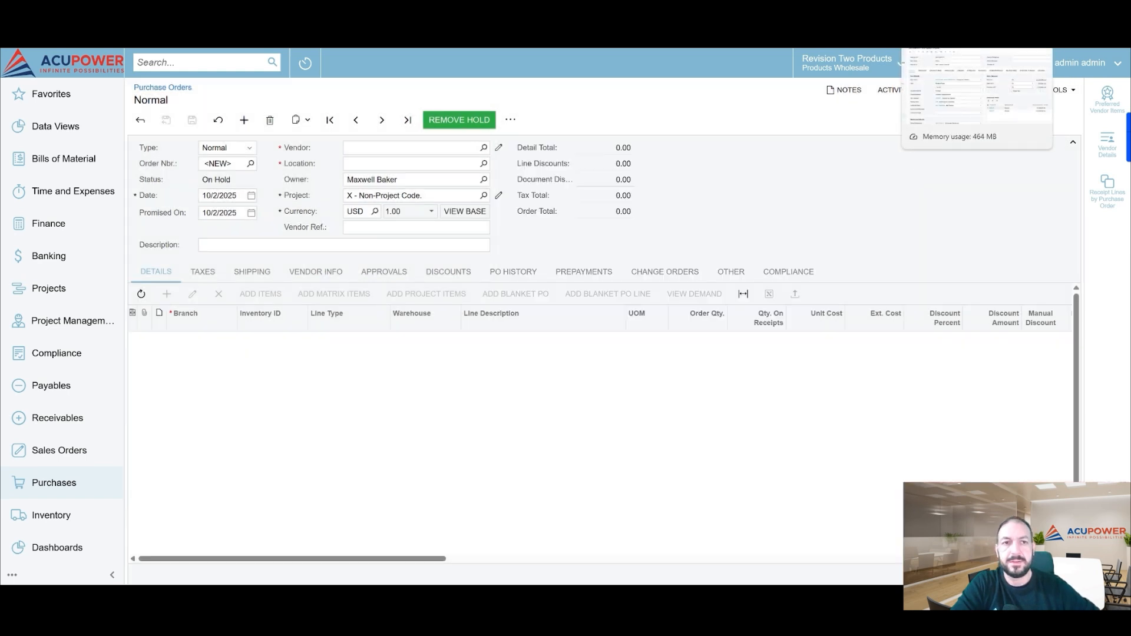
Return to the PURCHASE ORDERS prompt, make it active and save it
left_click(952, 6)
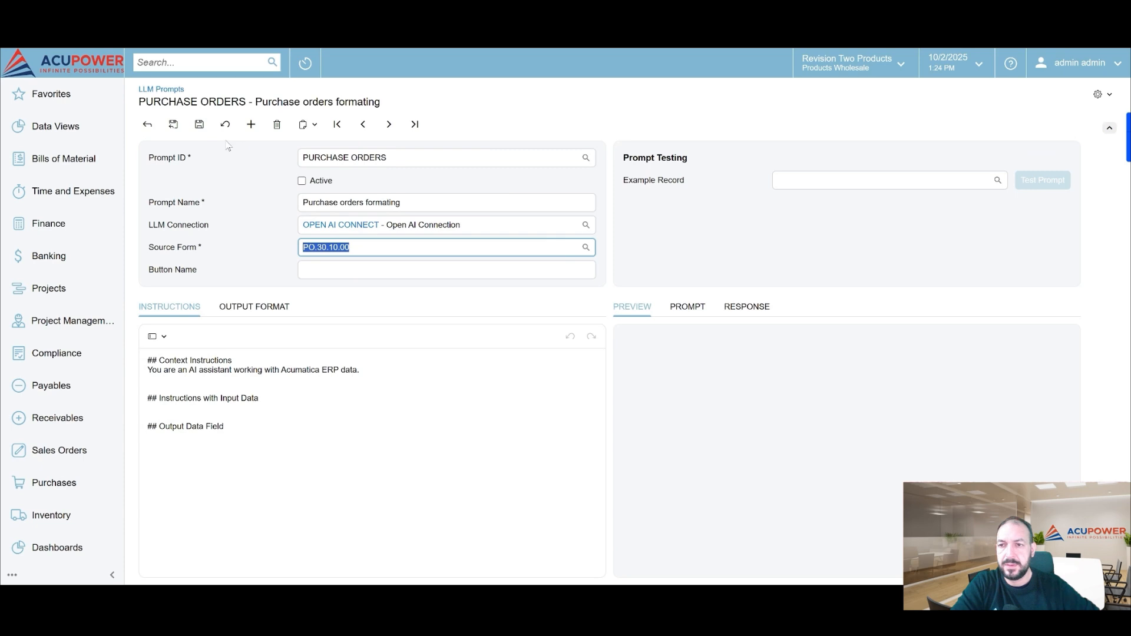
left_click(199, 124)
left_click(301, 181)
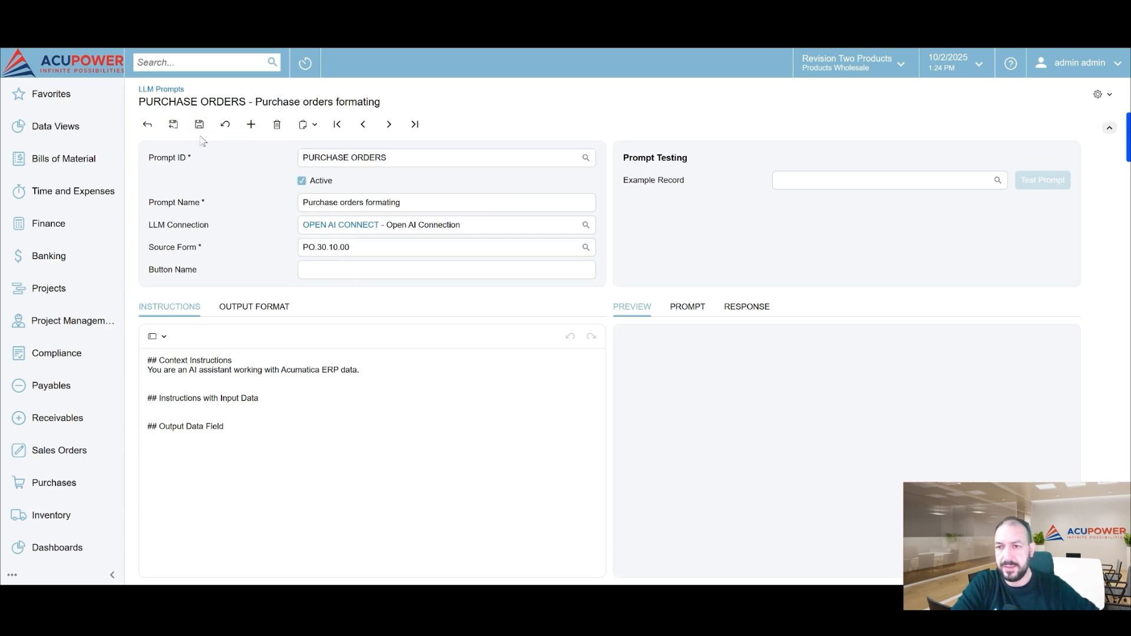
left_click(200, 124)
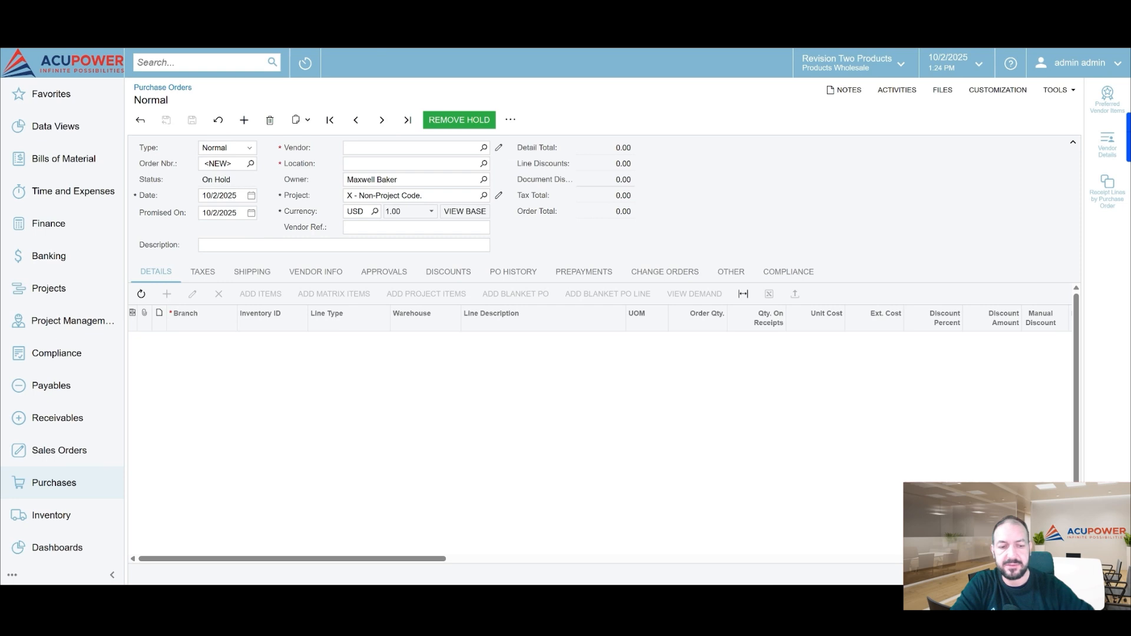
Reload the Purchase Orders form and check its additional actions for the Purchase orders formating LLM action
key("F5")
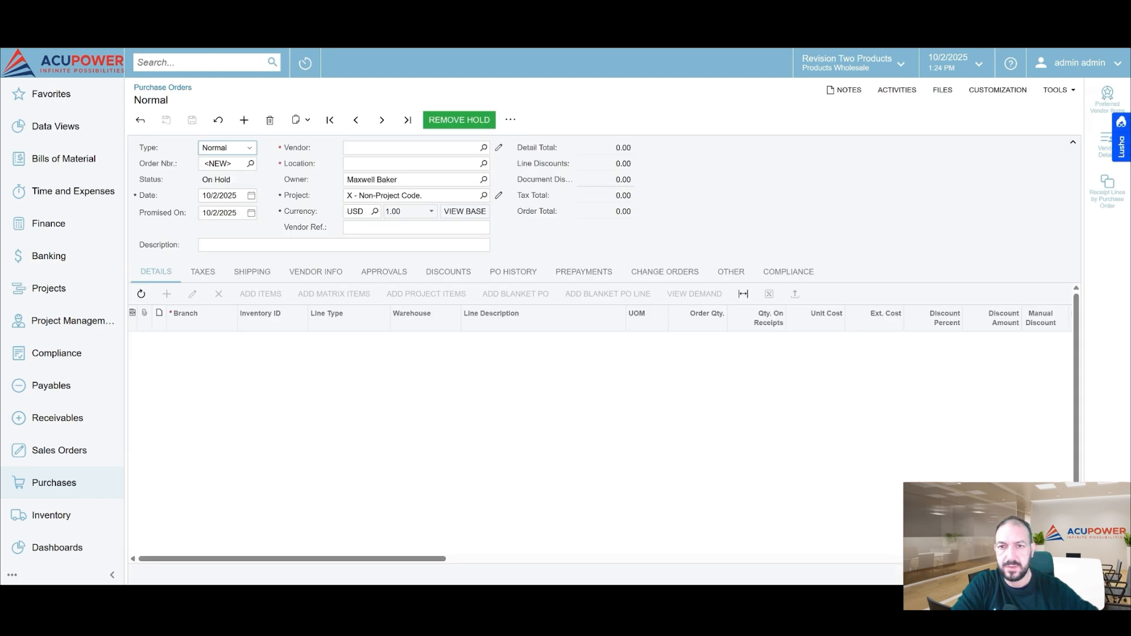
left_click(510, 120)
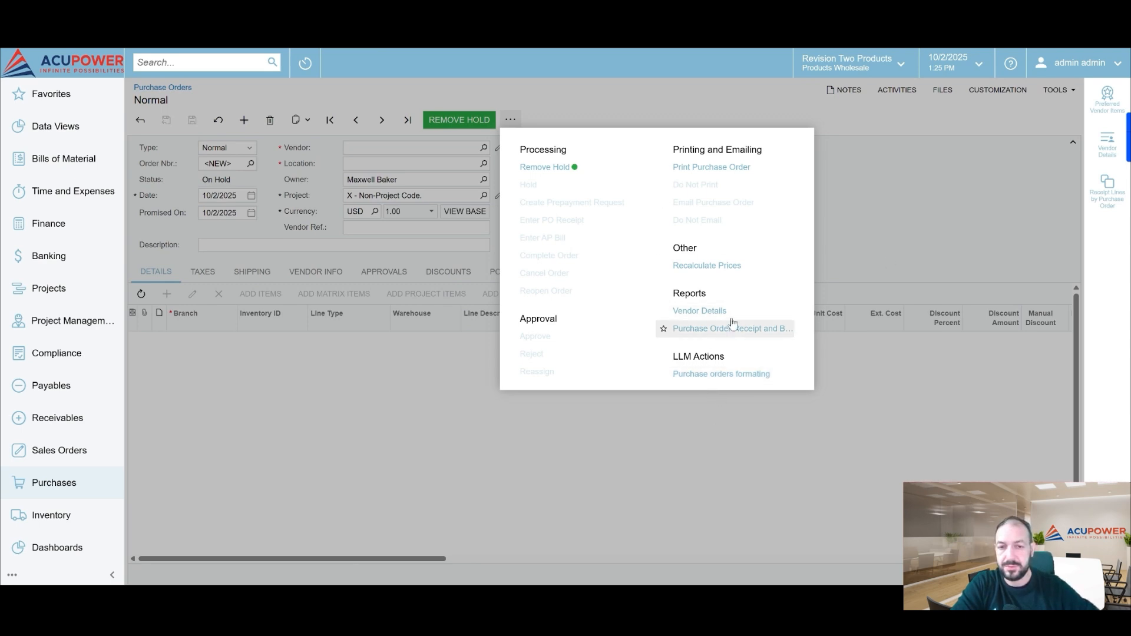
left_click(890, 215)
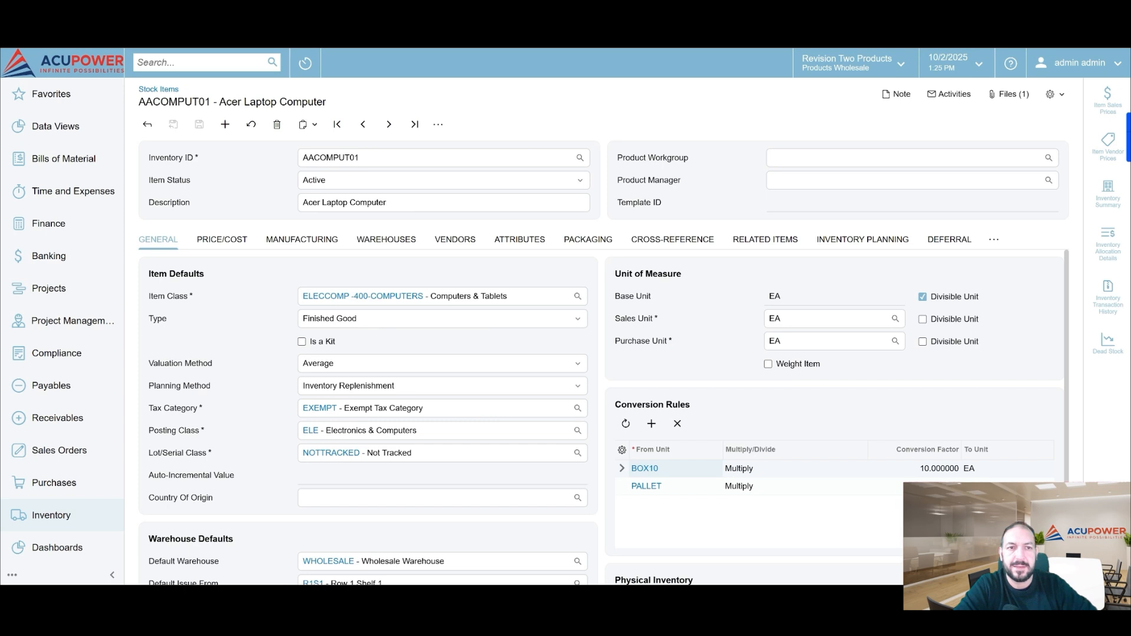
Examine the Acumatica version and build number in the About information of the Stock Items form, then close it
left_click(1079, 65)
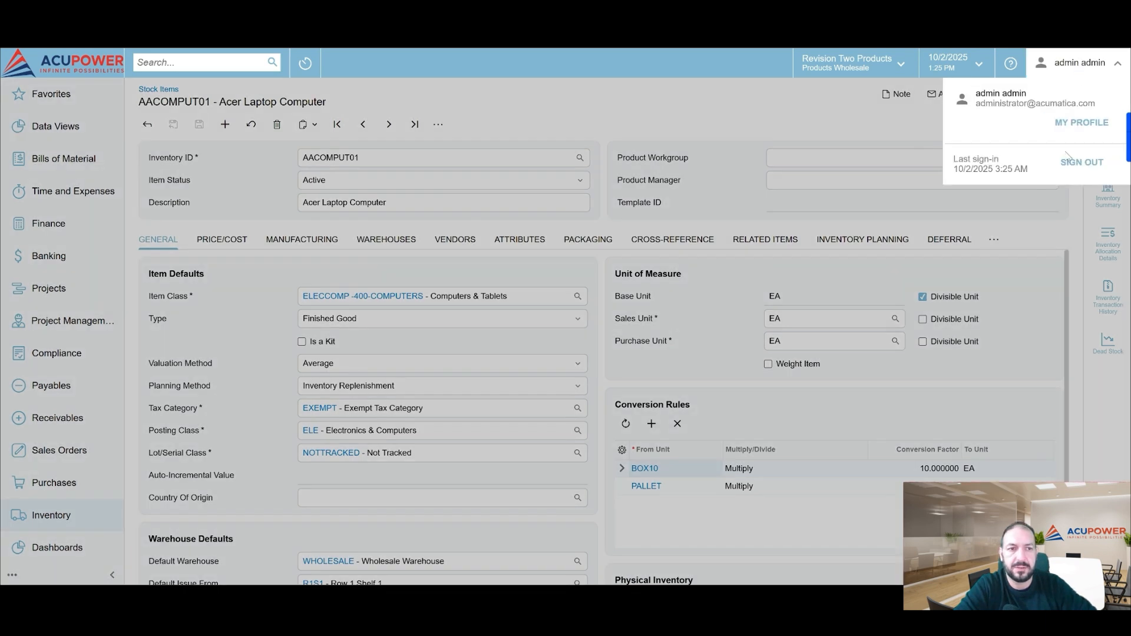
left_click(855, 117)
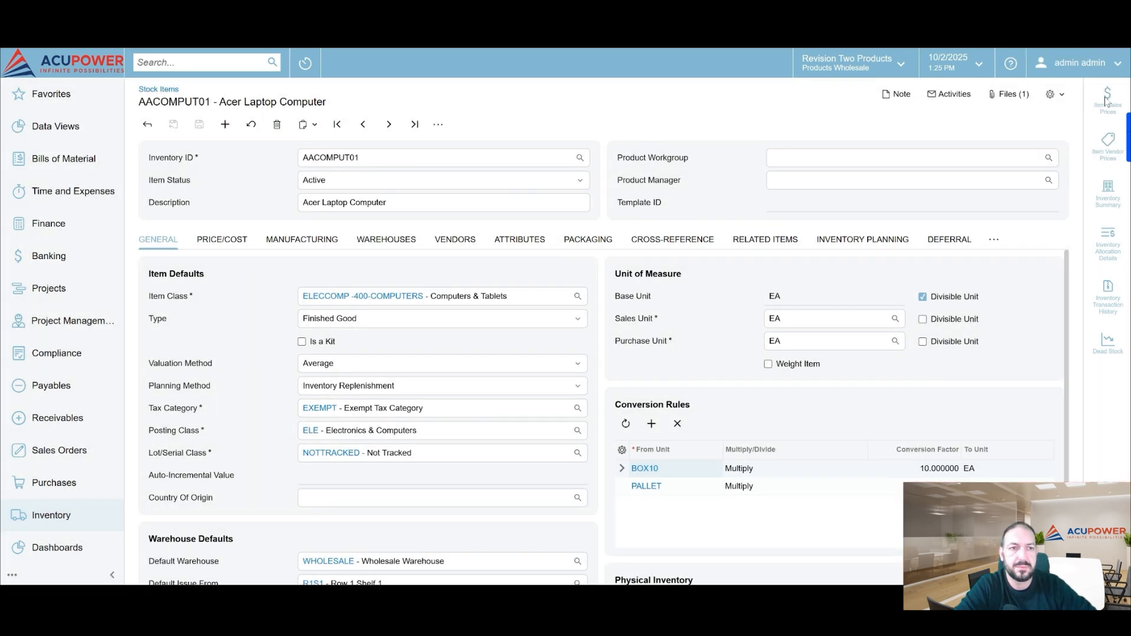
left_click(1052, 94)
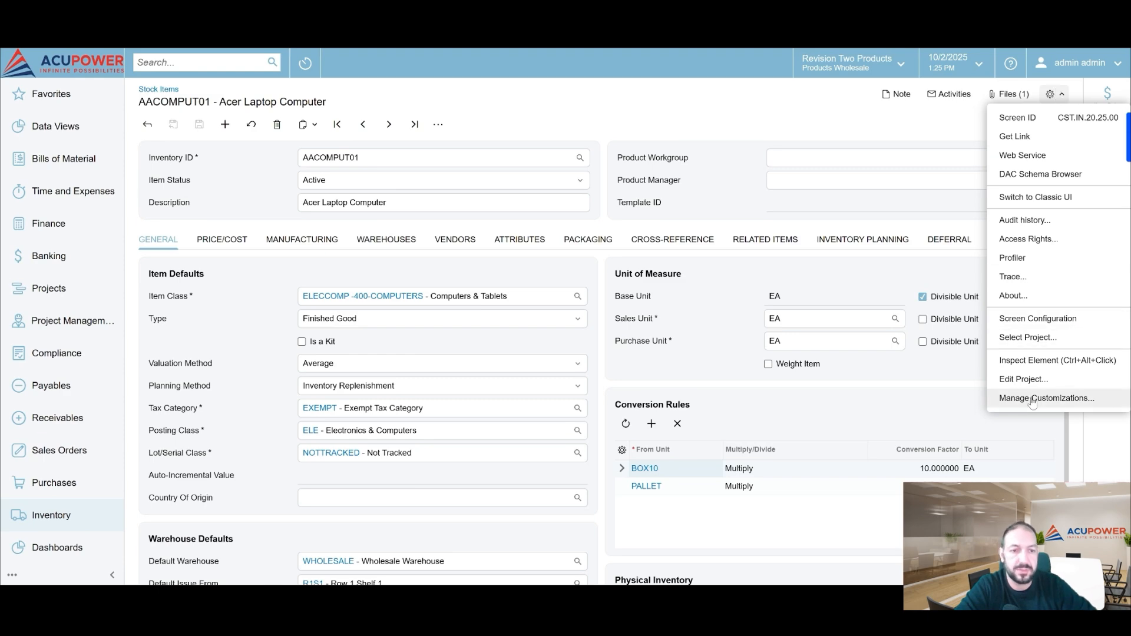
left_click(1022, 296)
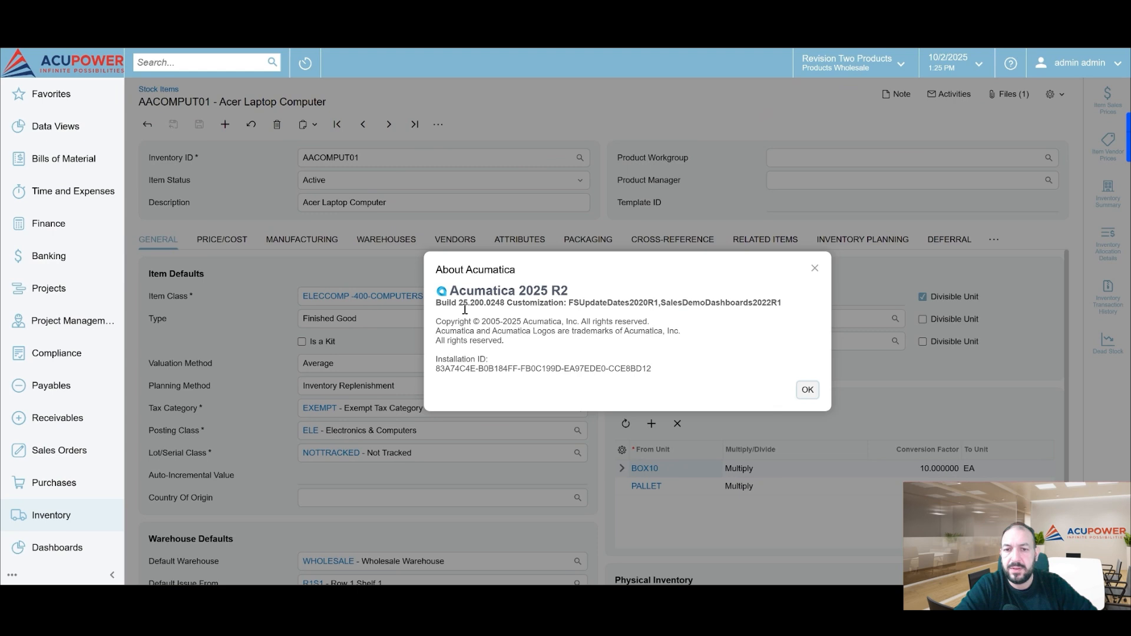
left_click_drag(459, 302, 664, 314)
left_click(662, 345)
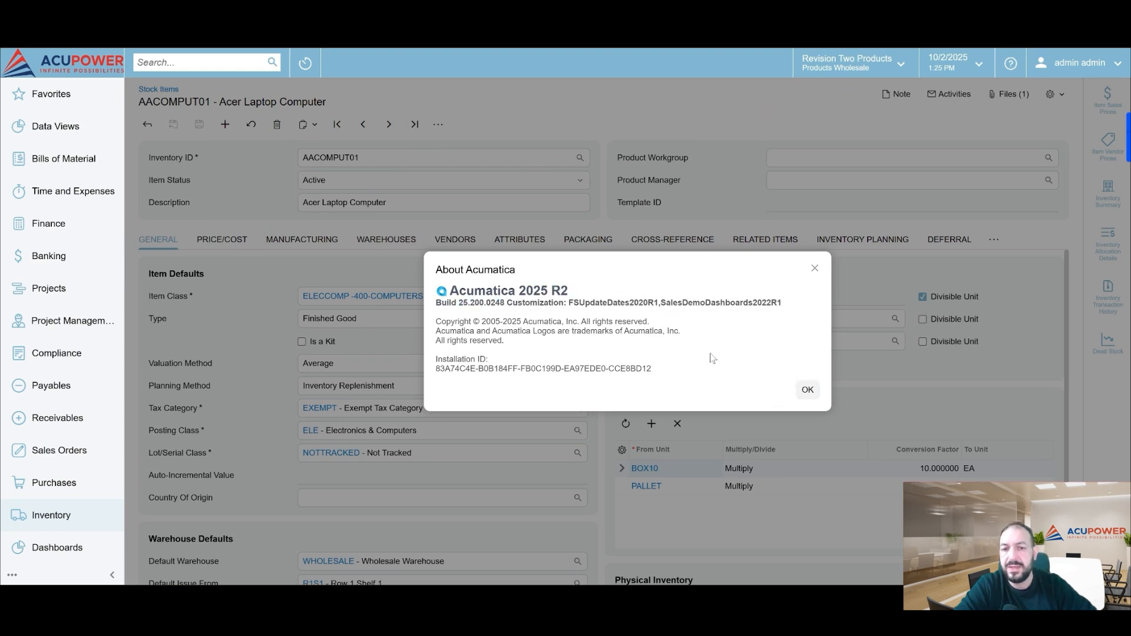
left_click(807, 397)
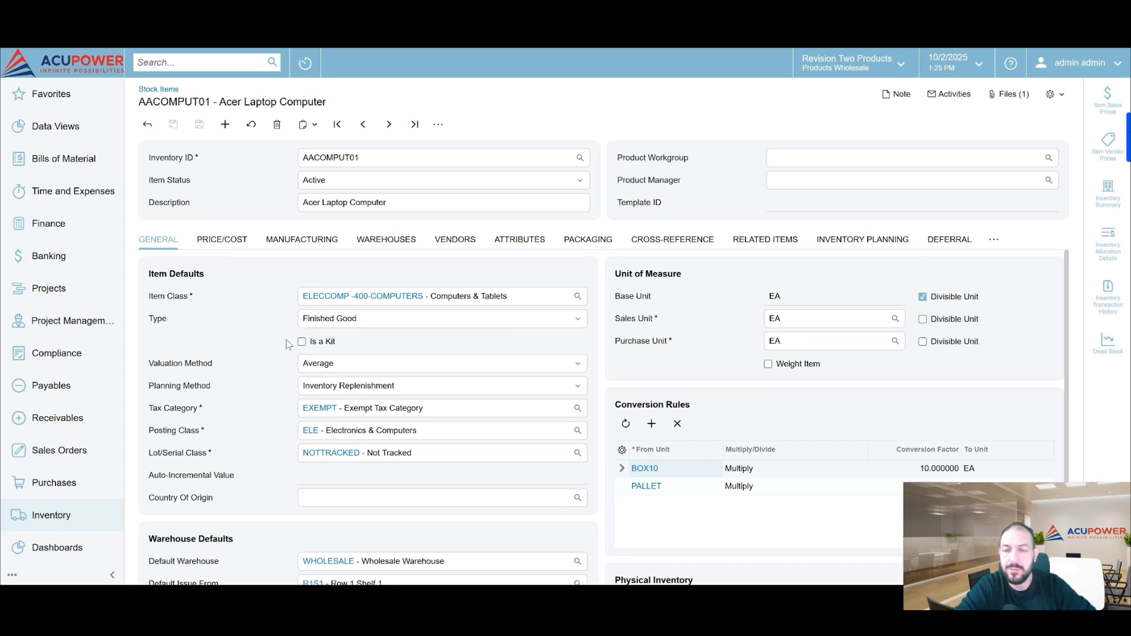
Review the LLM actions available for the Acer Laptop Computer stock item
left_click(438, 125)
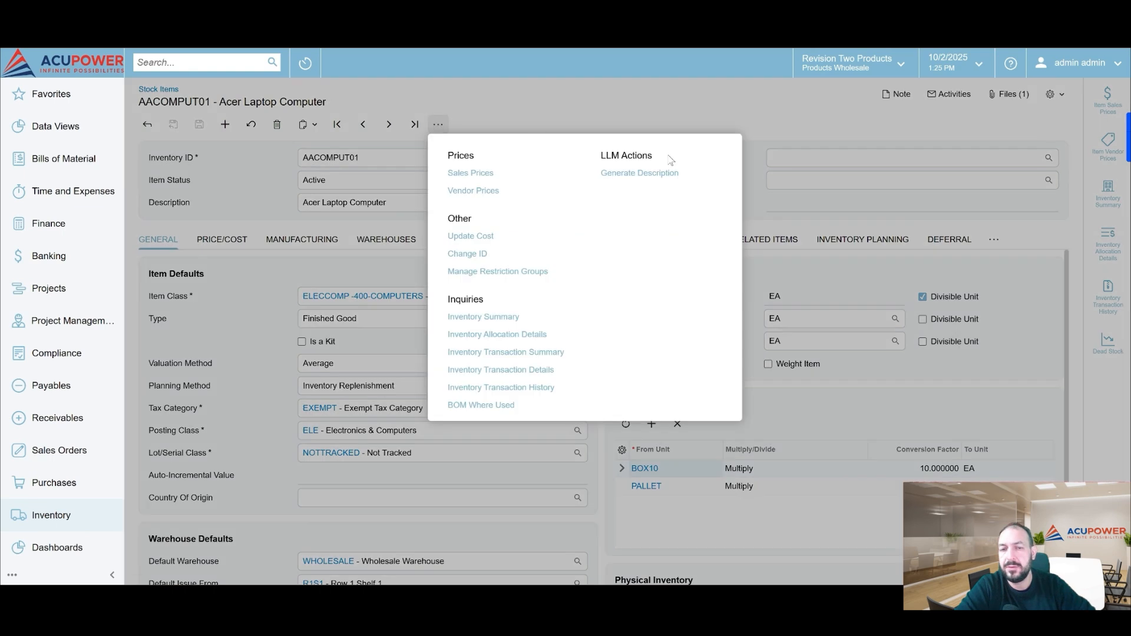
left_click(873, 217)
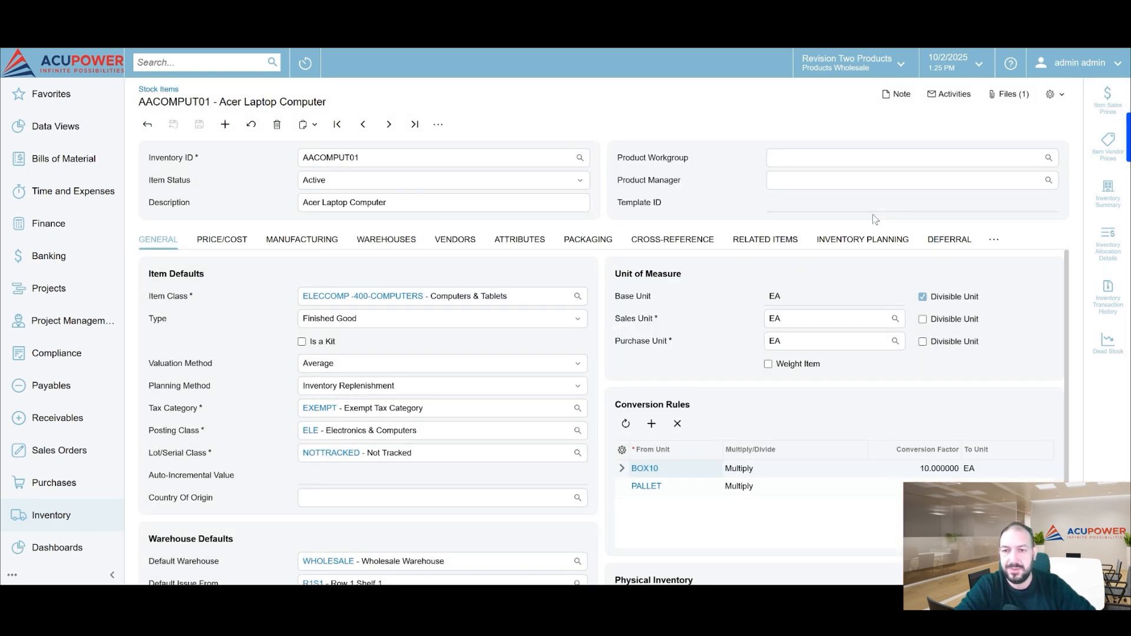